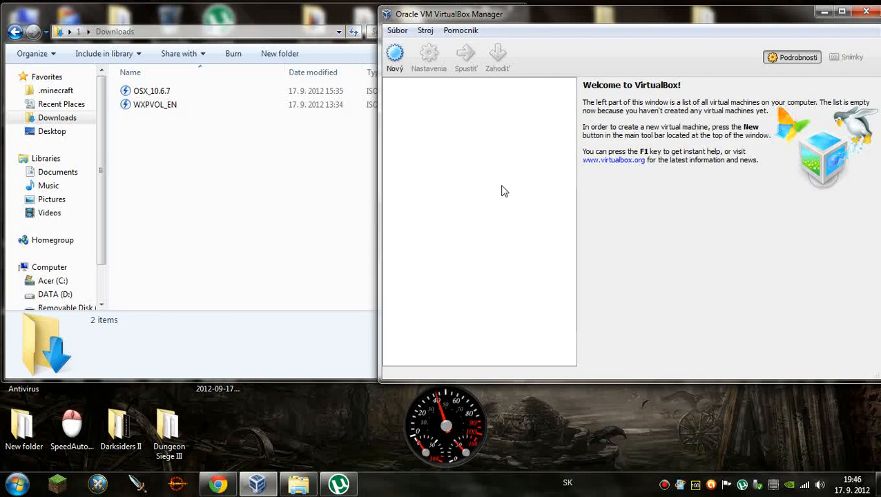
- Select the WXPVOL_EN ISO file in the Downloads folder to check its details
left_click(209, 164)
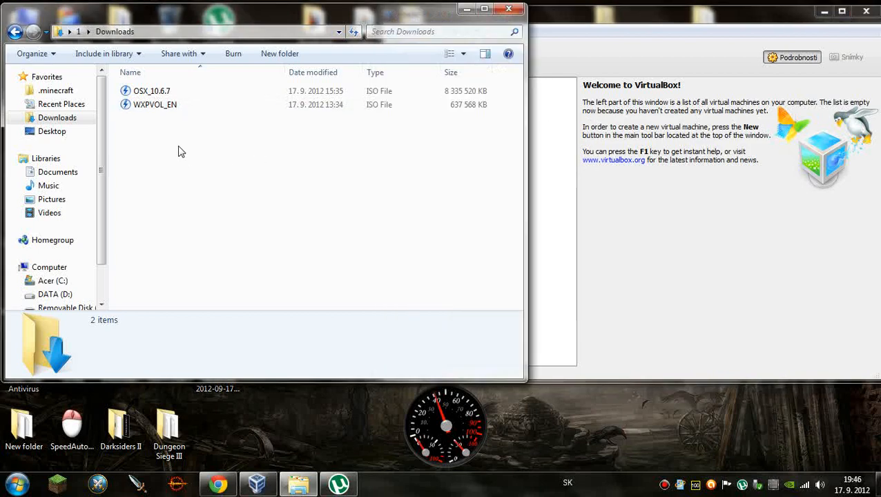
left_click_drag(180, 145, 145, 110)
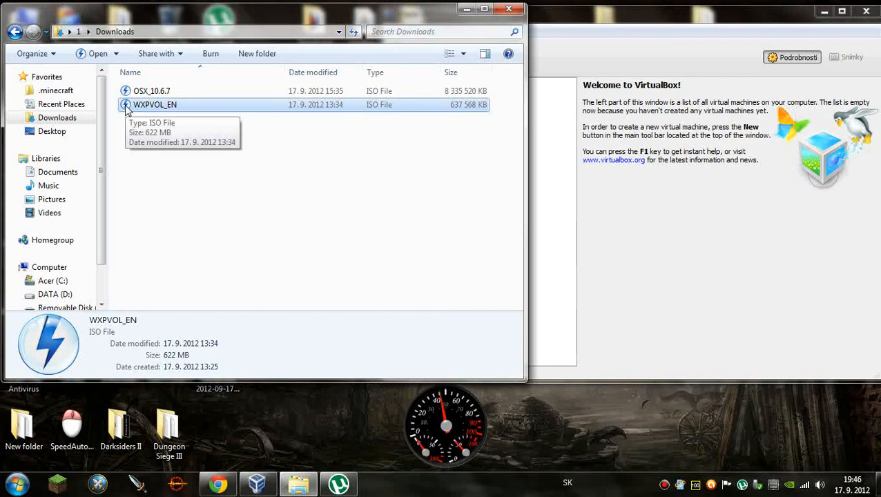
- Switch to Chrome and search Google for "windows xp torent"
left_click(218, 485)
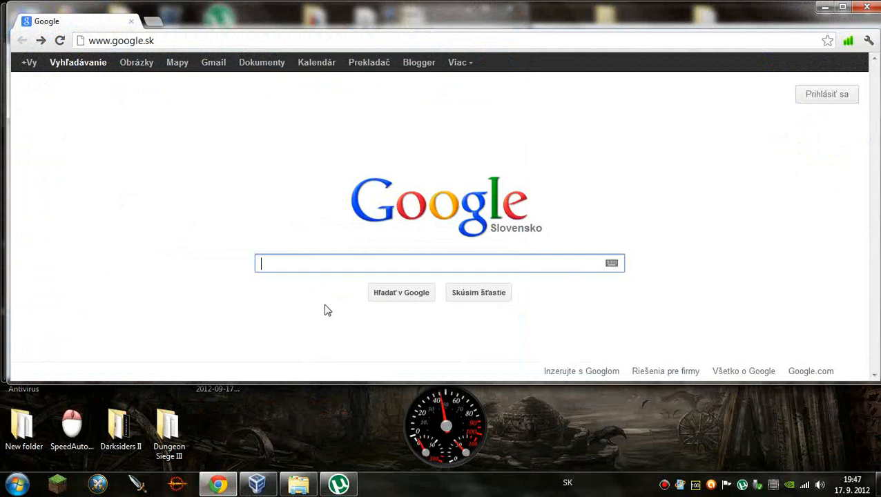
type("windows p")
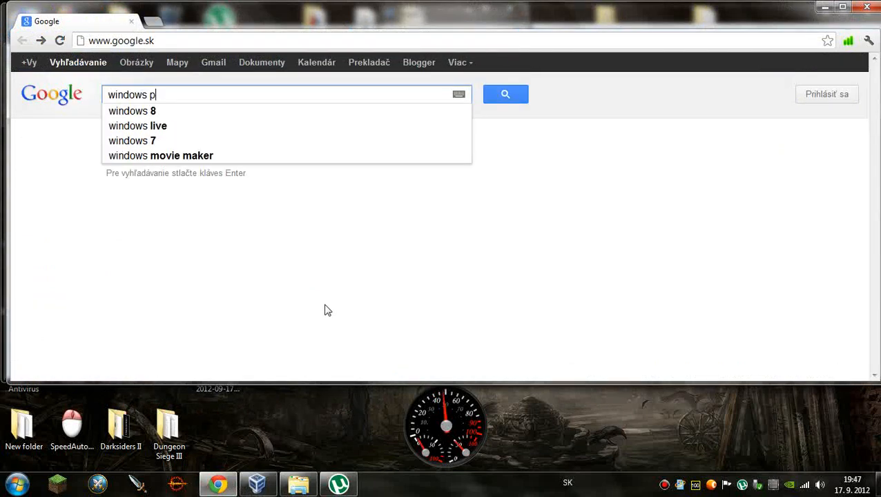
type("ro")
key("BackSpace")
key("BackSpace")
key("BackSpace")
type("xp torent")
key("Return")
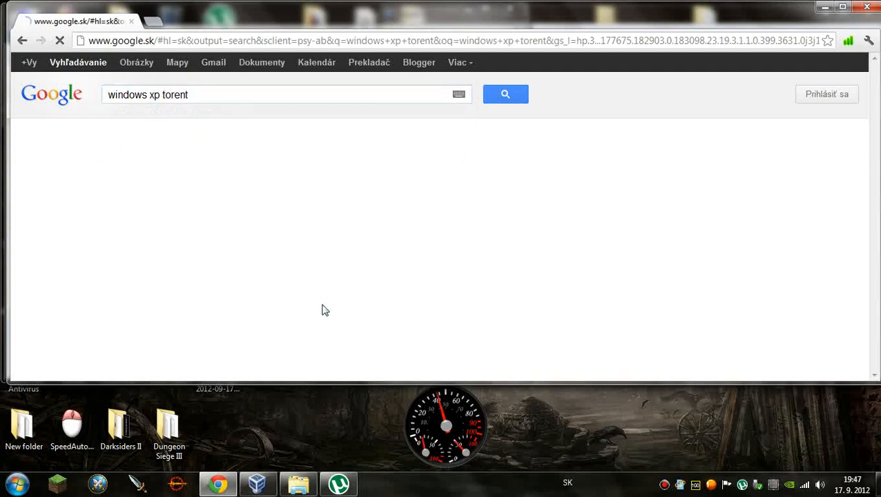
- Open the Windows XP Professional SP3 - Activated torrent page, examine its title and size, and close the browser
left_click(273, 206)
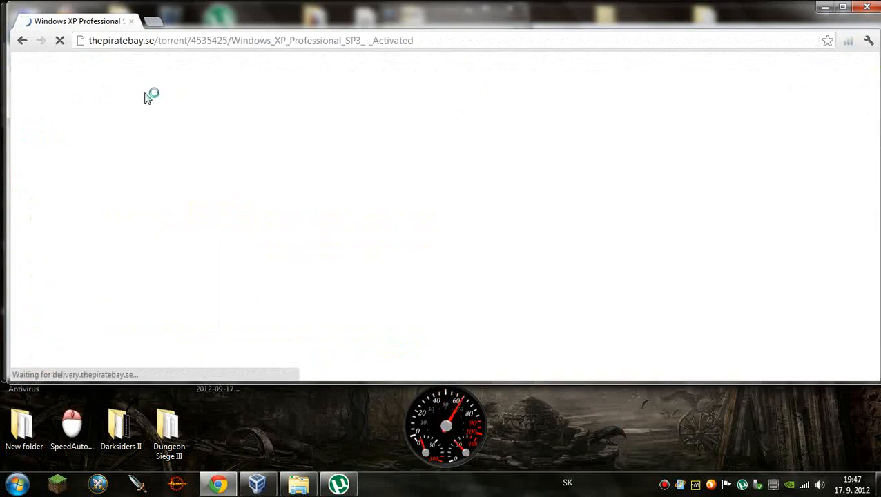
left_click_drag(218, 150, 431, 156)
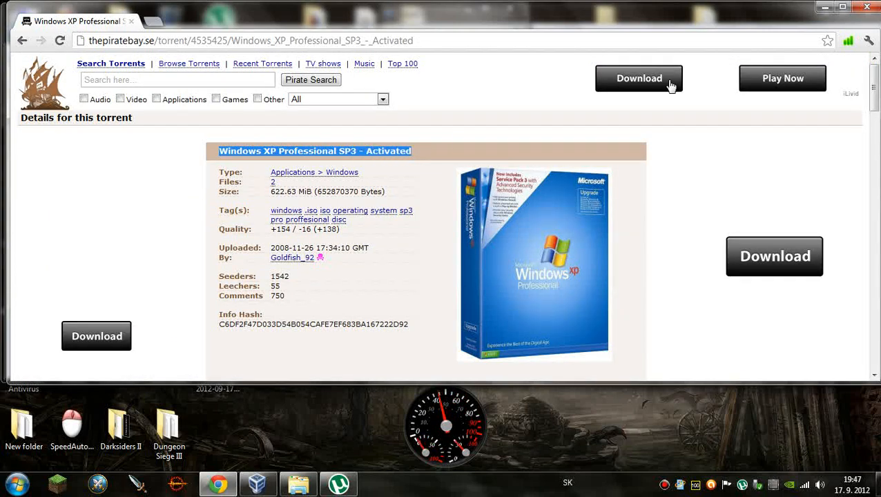
left_click(273, 192)
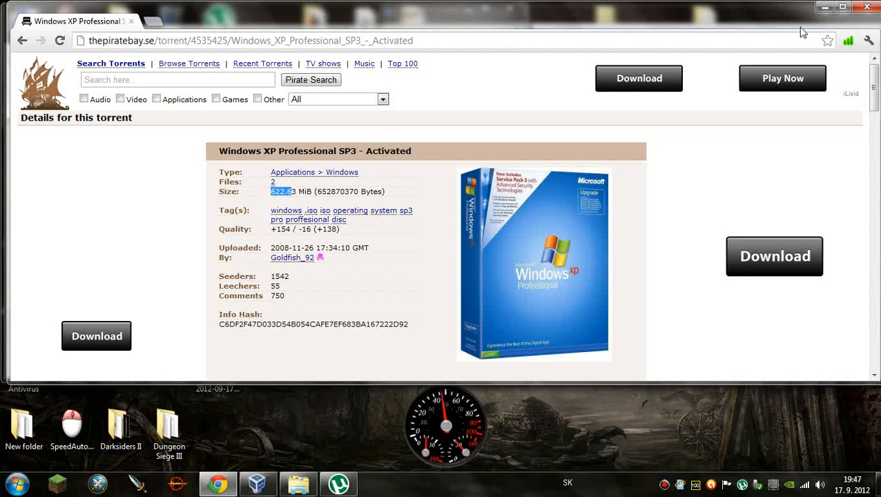
left_click(867, 7)
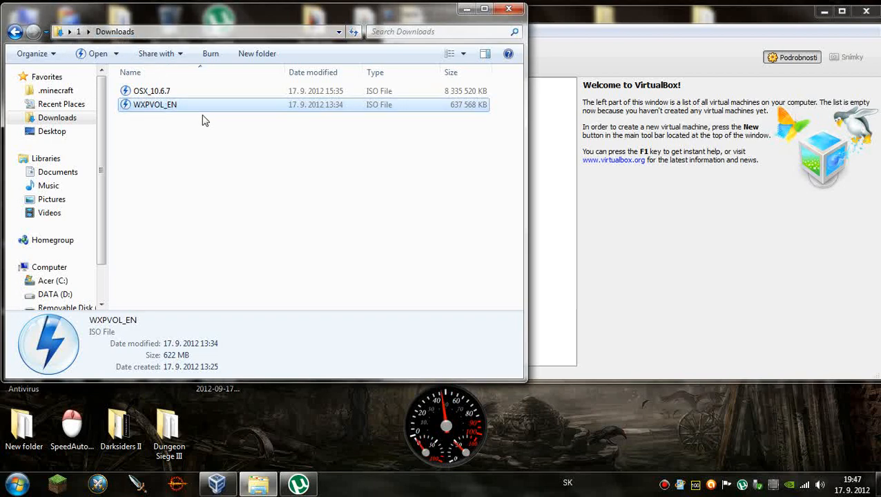
- Switch to VirtualBox and start a new virtual machine named Win XP with Microsoft Windows, version Windows XP, as its system
left_click(660, 179)
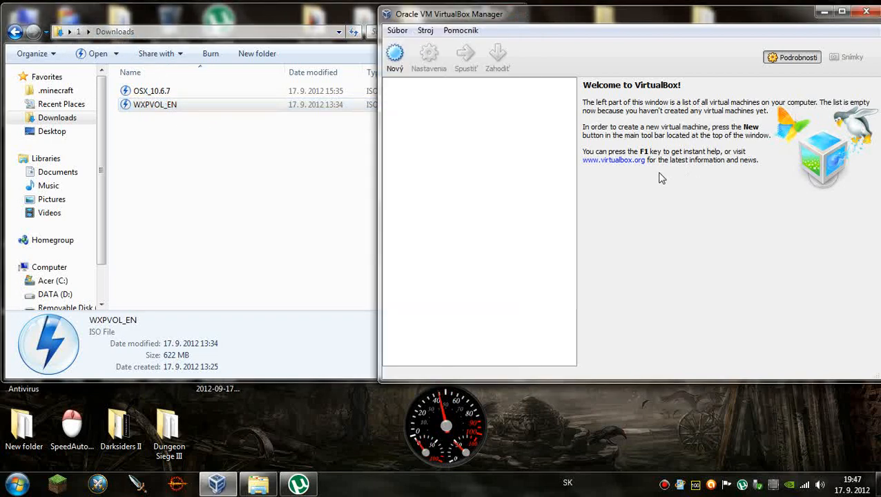
left_click(394, 55)
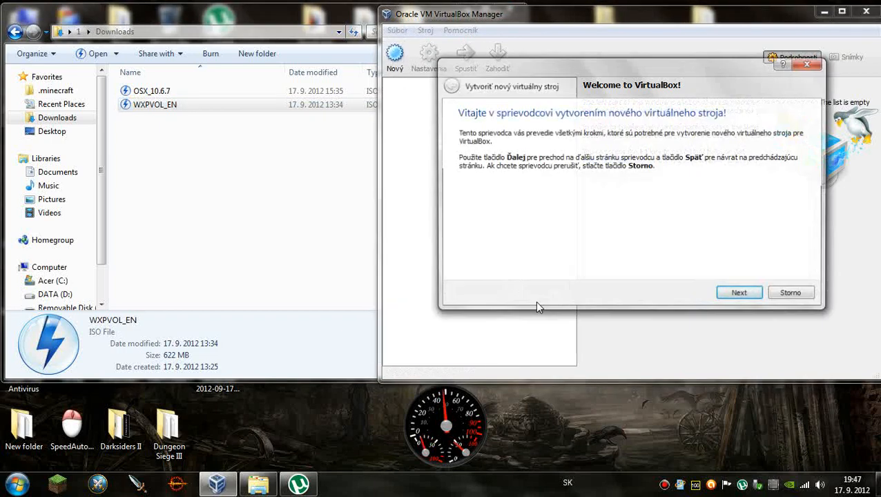
left_click(738, 294)
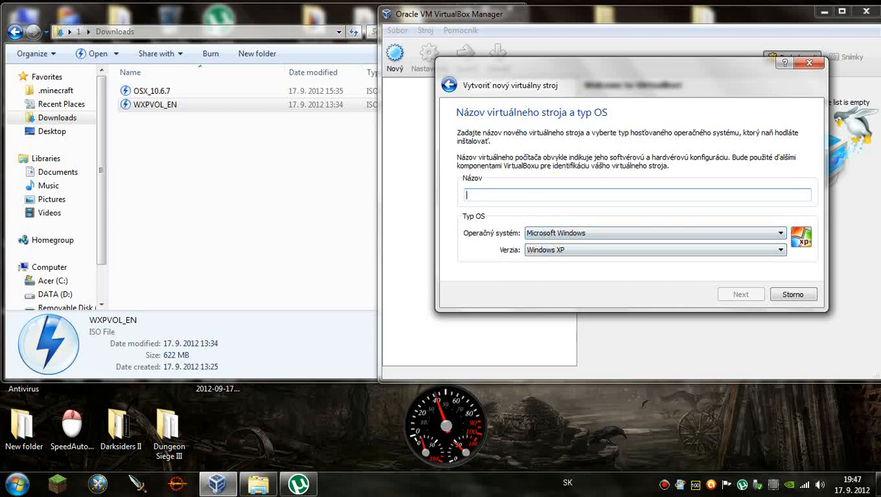
key("Caps_Lock")
type("W")
key("Caps_Lock")
type("in X")
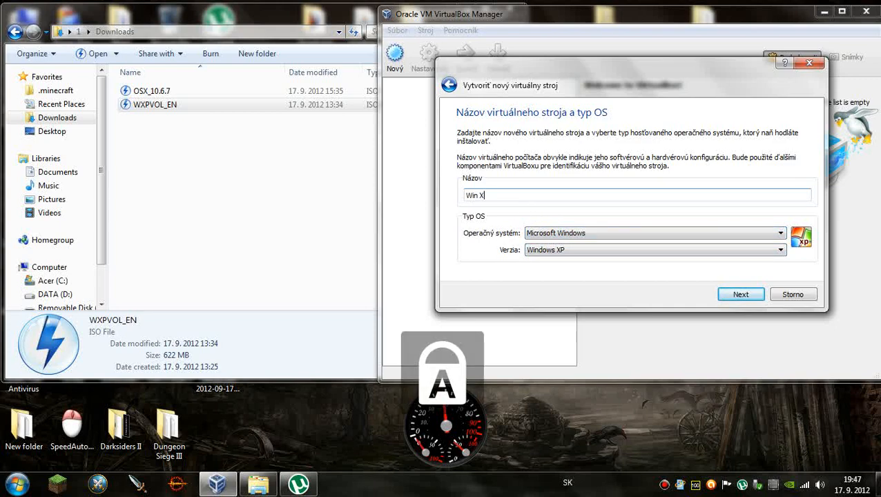
key("Caps_Lock")
type("pP")
key("Caps_Lock")
left_click(737, 295)
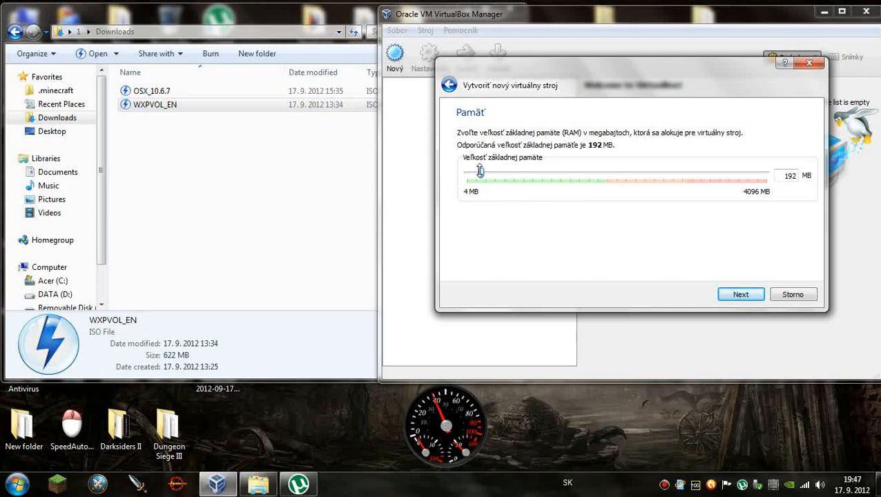
- Set the base memory to 1024 MB and choose to create a new start-up hard disk
left_click_drag(481, 172, 540, 173)
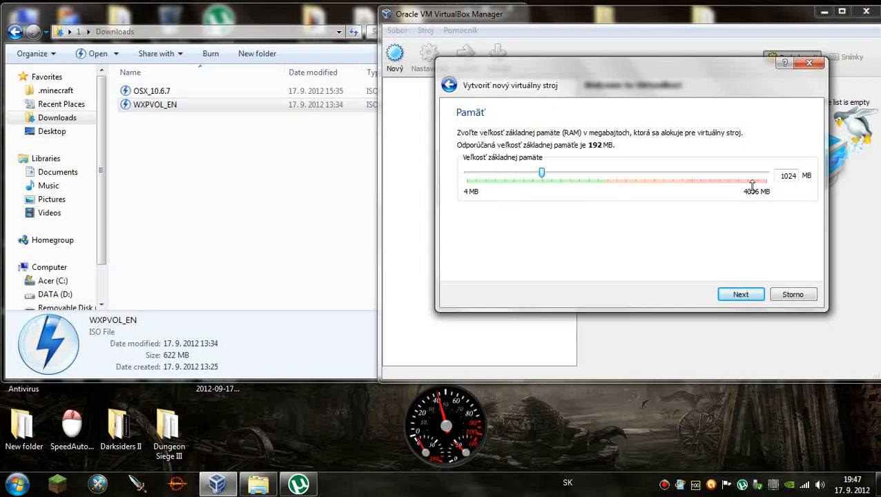
left_click(723, 291)
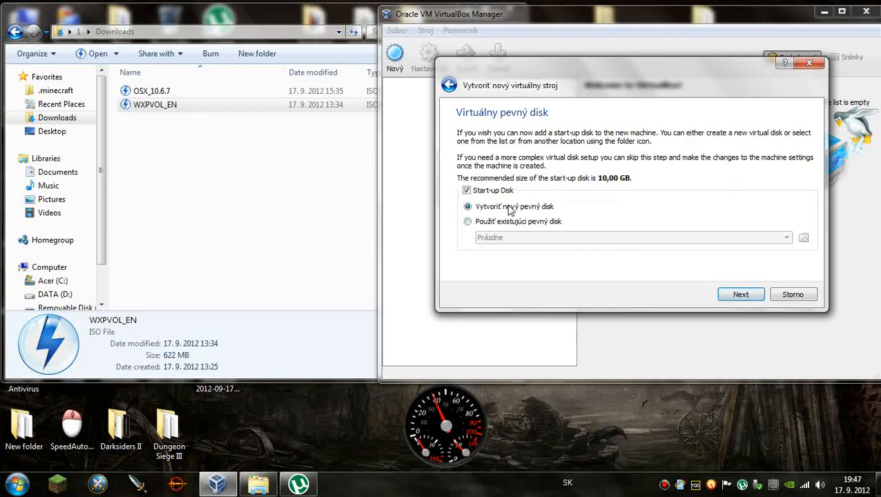
left_click(742, 295)
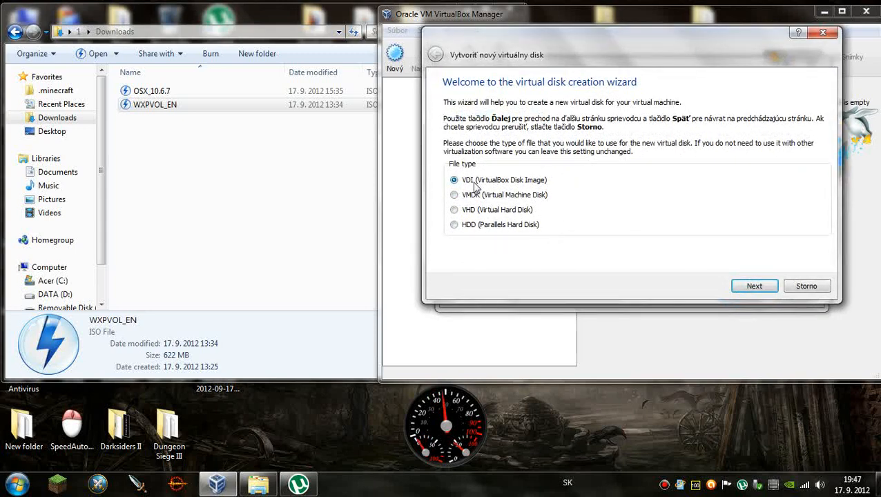
- Create a dynamically allocated 10 GB VDI disk named Win XP and finish creating the virtual machine
left_click(748, 286)
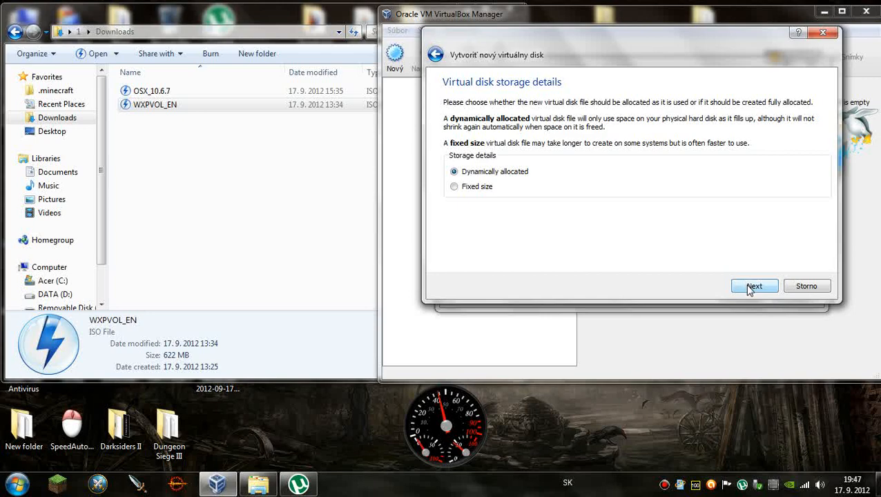
left_click(749, 287)
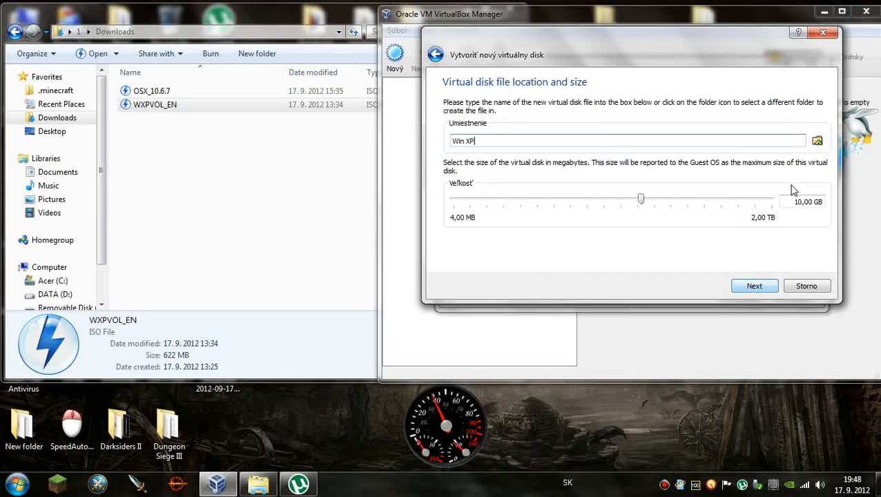
left_click(818, 202)
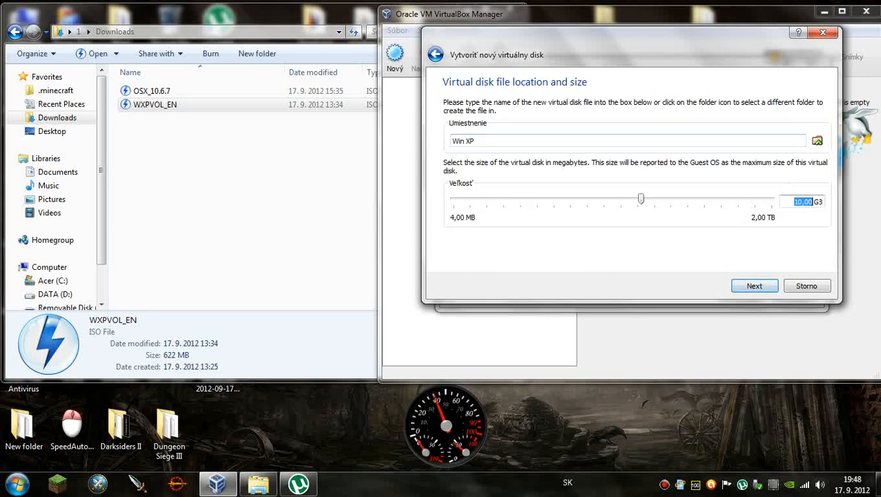
left_click(740, 290)
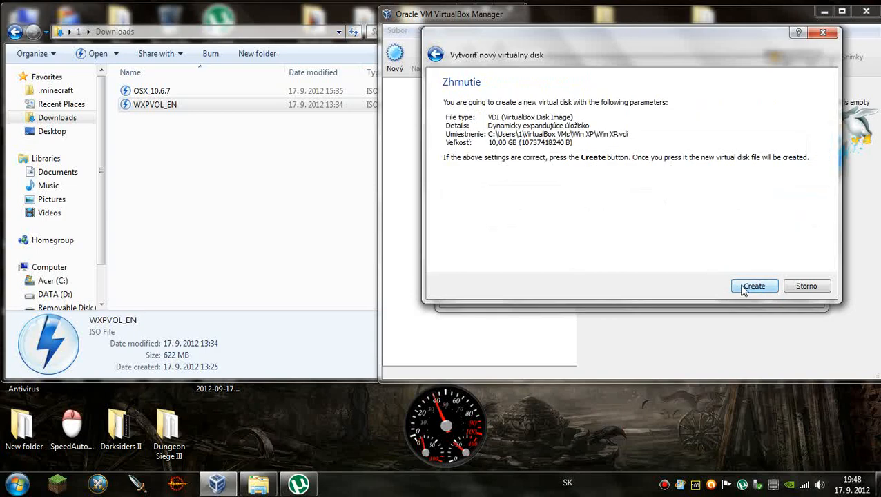
left_click(743, 289)
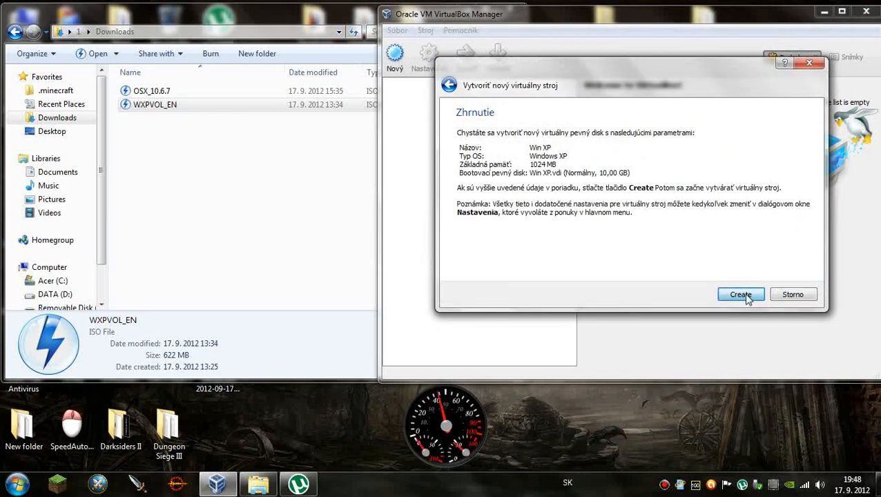
left_click(742, 295)
- Assign 2 processors to the Win XP machine in its system settings and review the acceleration options
left_click(464, 102)
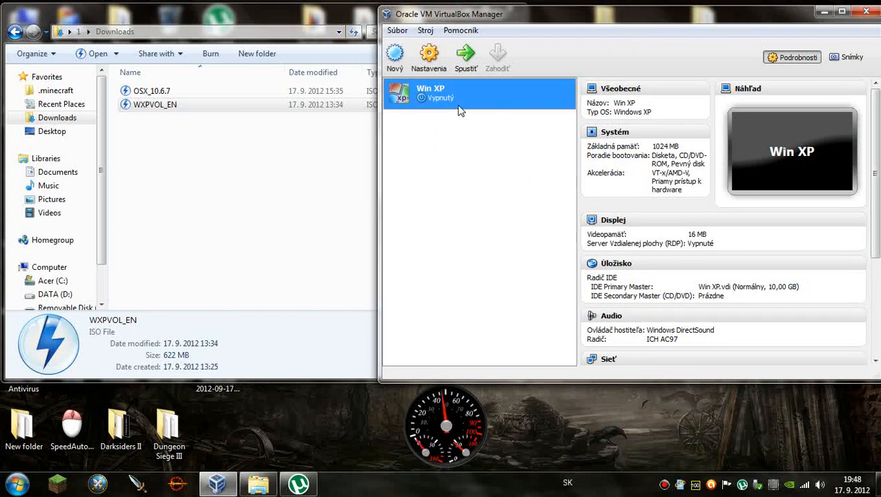
left_click(430, 63)
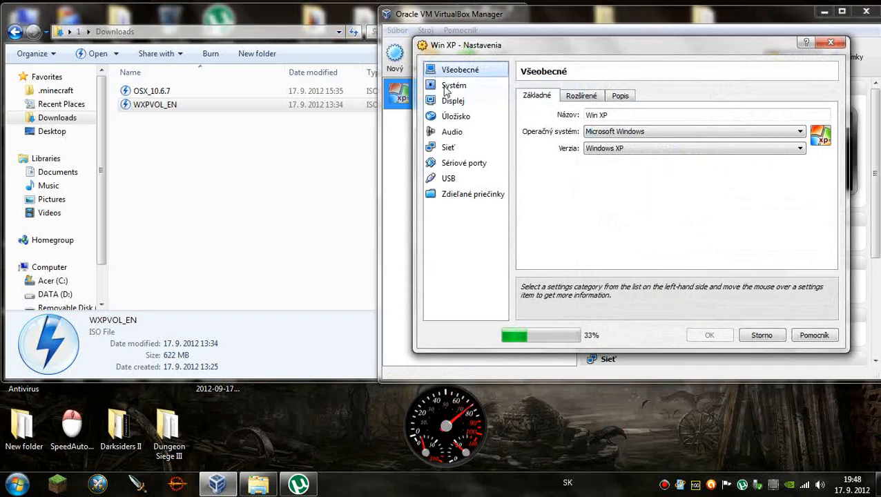
left_click(445, 88)
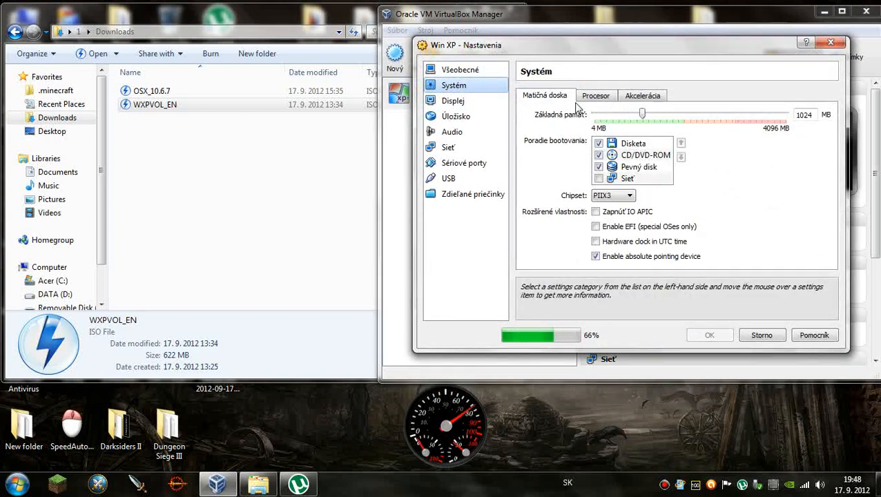
left_click(605, 181)
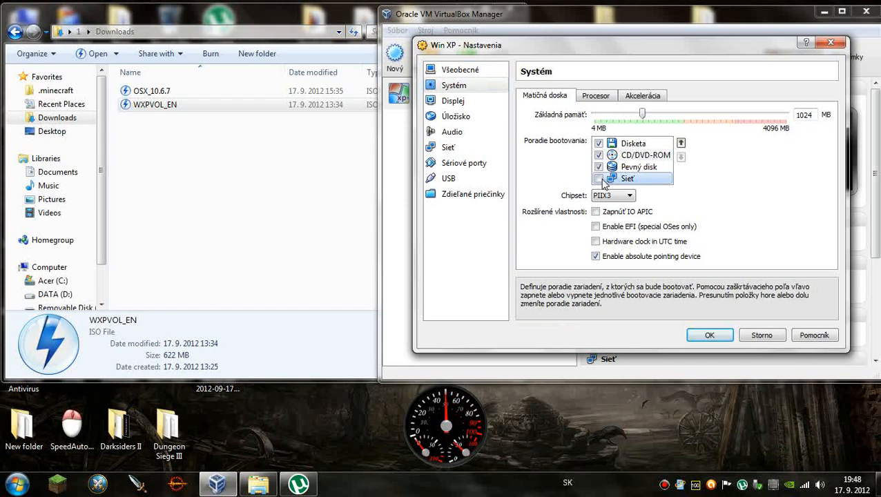
left_click(596, 95)
left_click_drag(597, 116, 683, 122)
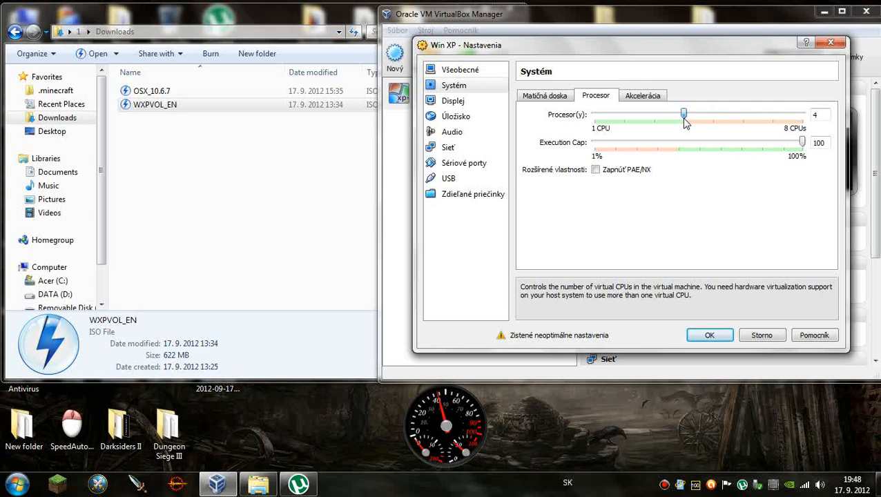
left_click_drag(686, 122, 627, 125)
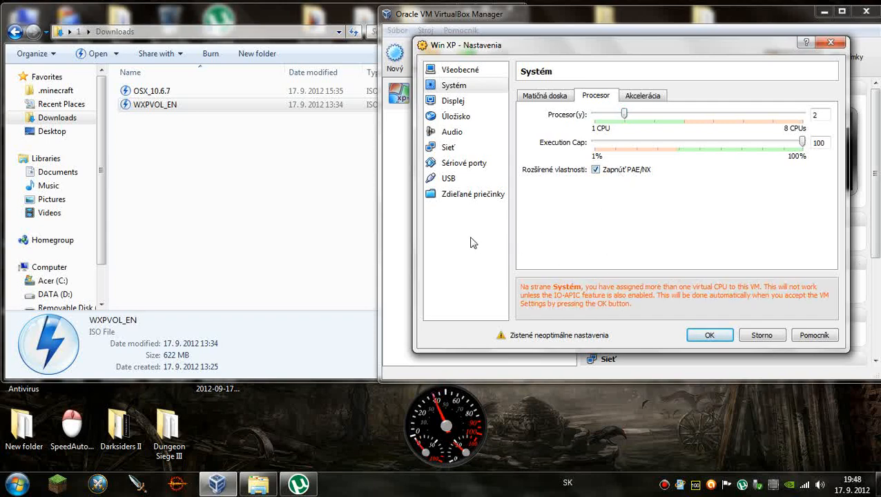
left_click(632, 96)
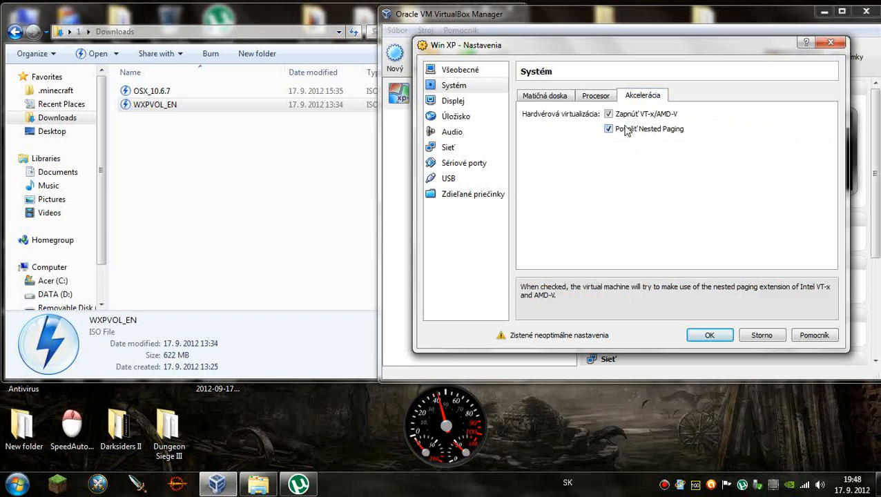
left_click(597, 96)
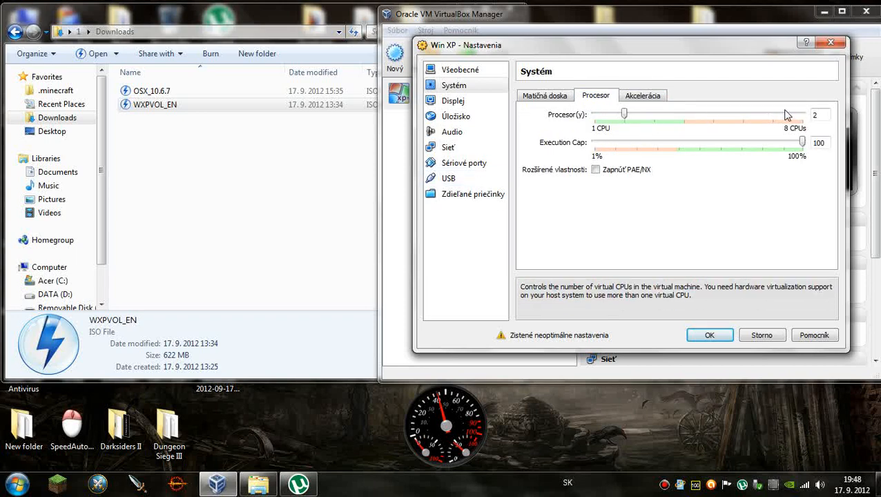
- Set the machine's video memory to 128 MB and enable 3D acceleration
left_click(470, 101)
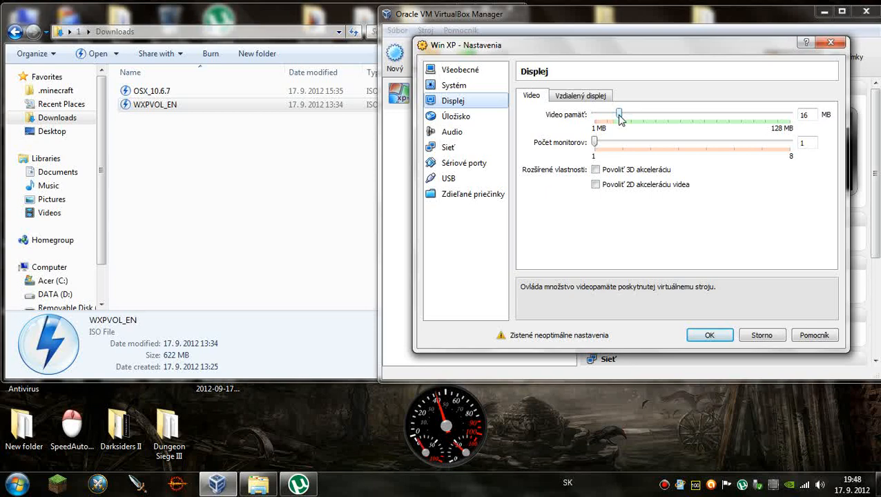
left_click_drag(620, 119, 791, 119)
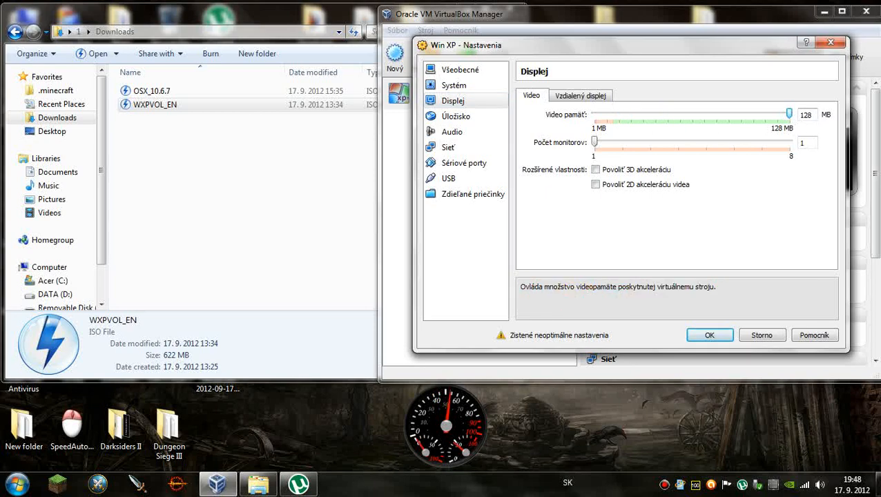
double_click(808, 115)
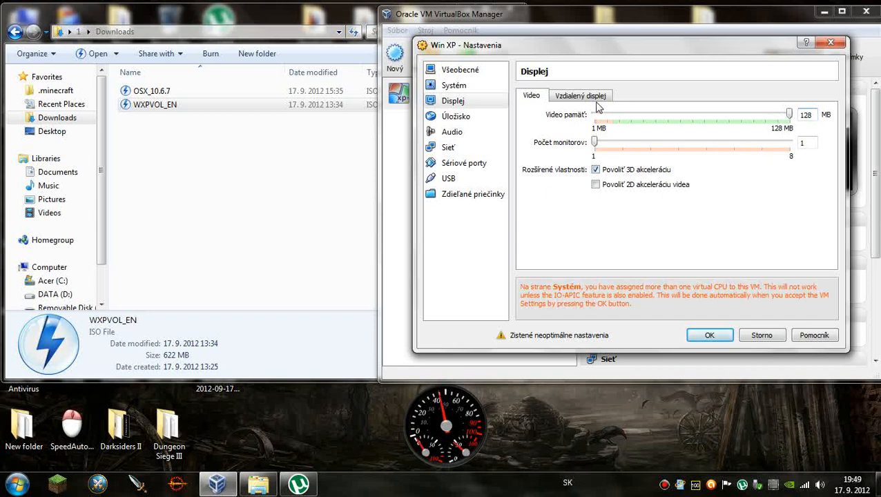
- Review the Win XP machine's storage, audio and network settings, including the hard disk options for Win XP.vdi
left_click(480, 123)
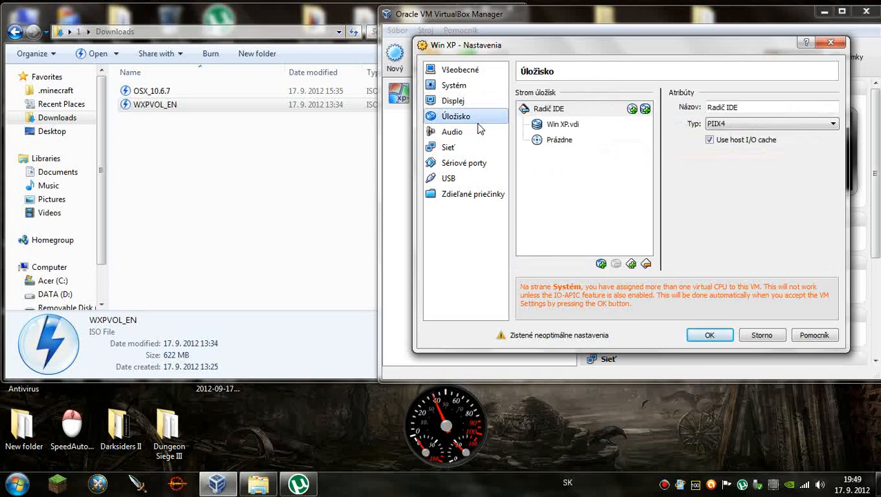
left_click(561, 130)
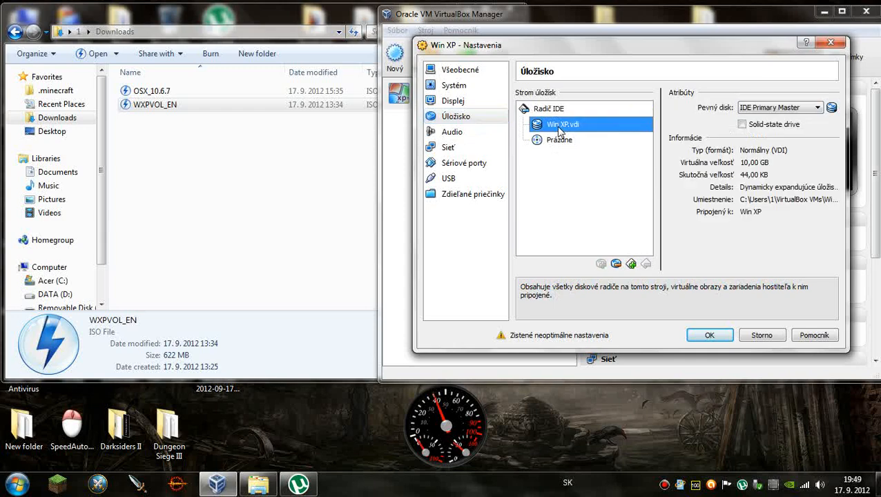
left_click(832, 108)
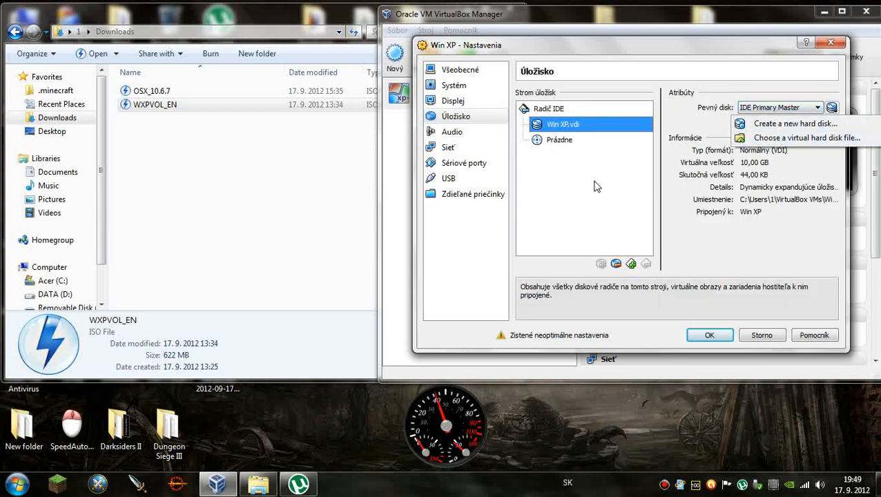
left_click(500, 144)
left_click(484, 134)
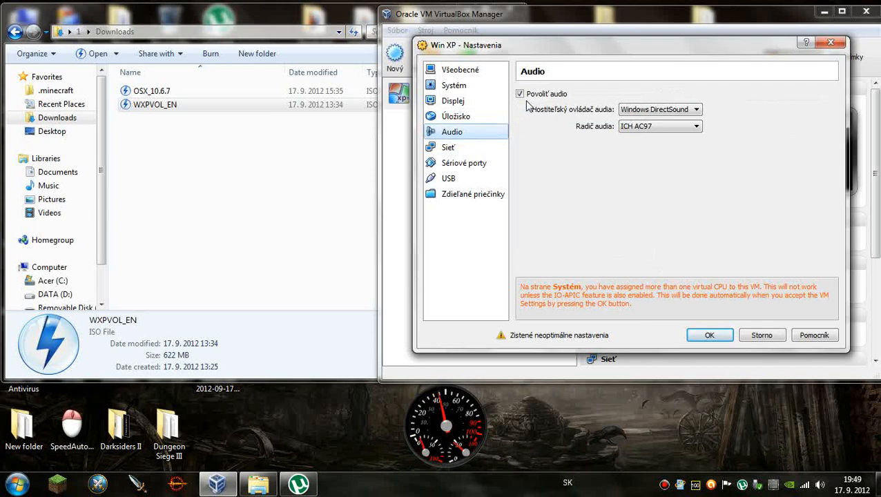
left_click(472, 150)
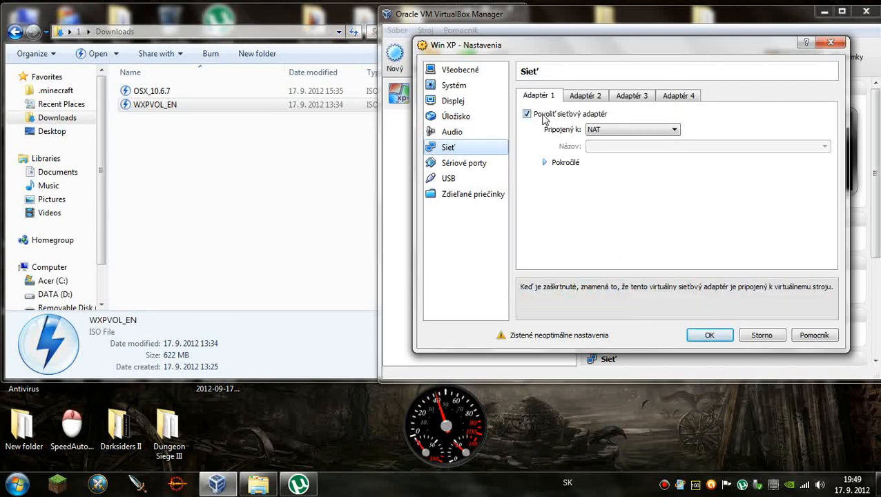
- Enable serial port 1 for the Win XP machine and look over its USB and shared folder settings
left_click(464, 163)
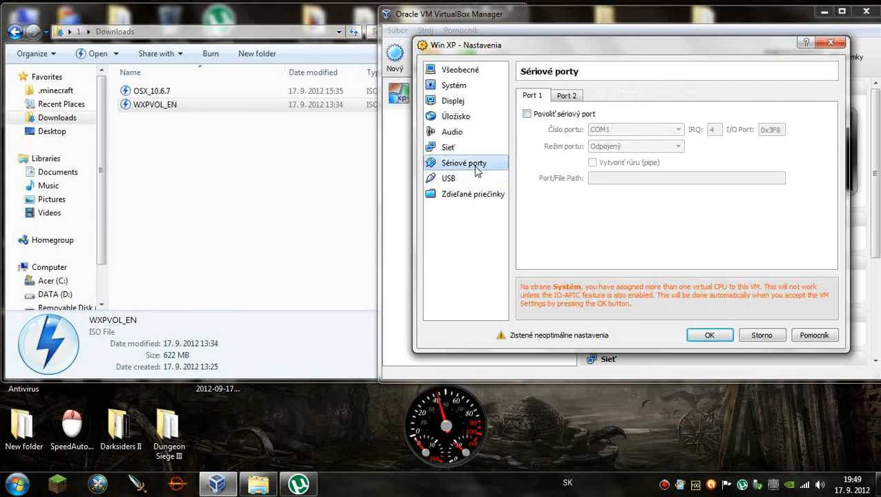
left_click(528, 115)
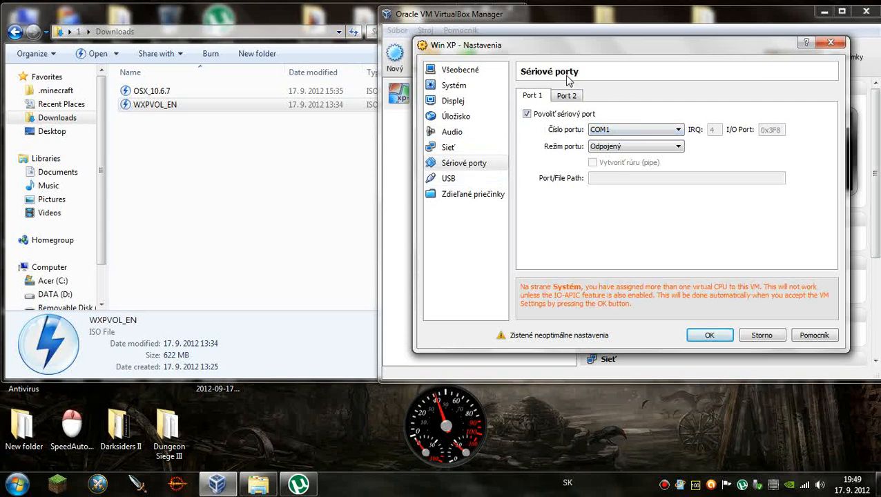
left_click(464, 181)
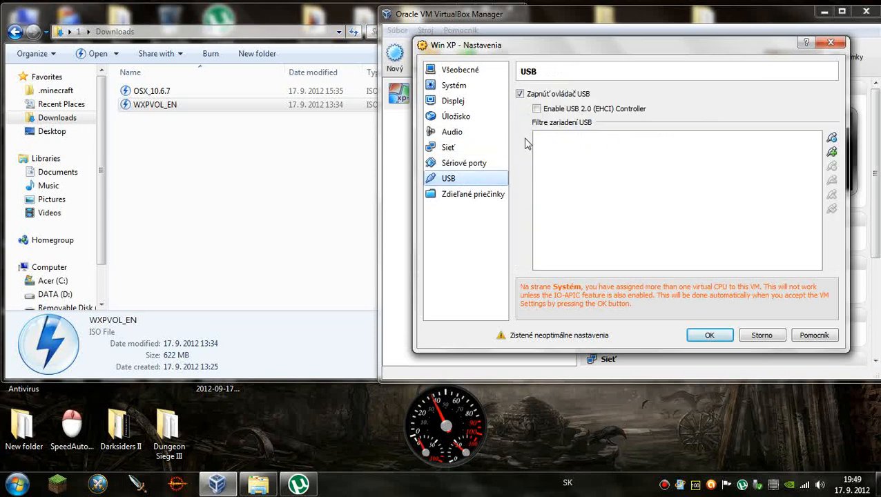
left_click(450, 197)
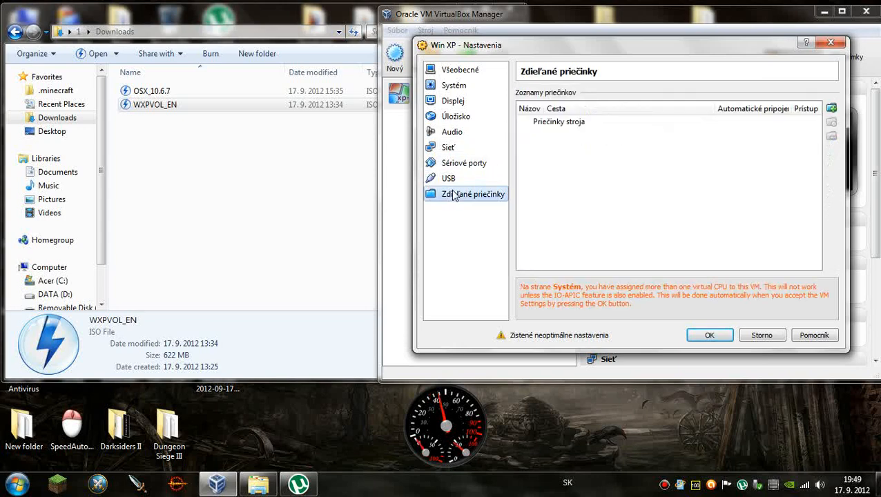
left_click(470, 132)
- Attach the WXPVOL_EN ISO from the Downloads folder to the empty CD/DVD drive and save the machine's settings
left_click(457, 116)
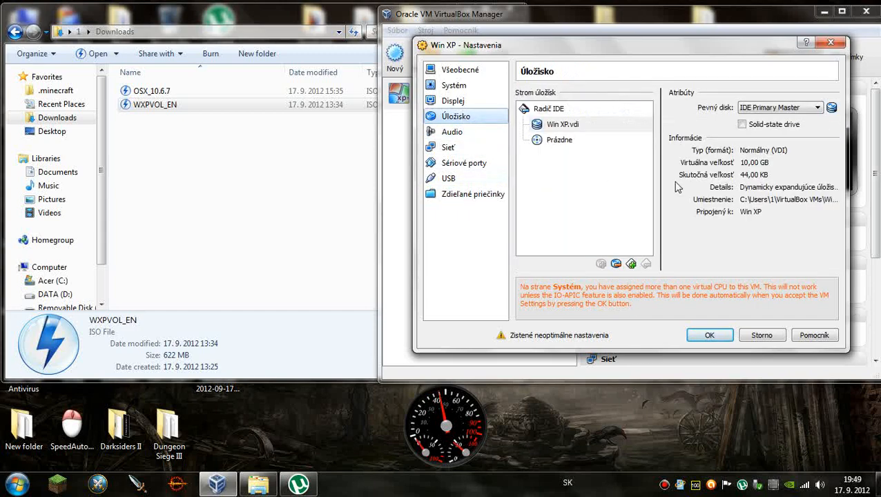
left_click(594, 142)
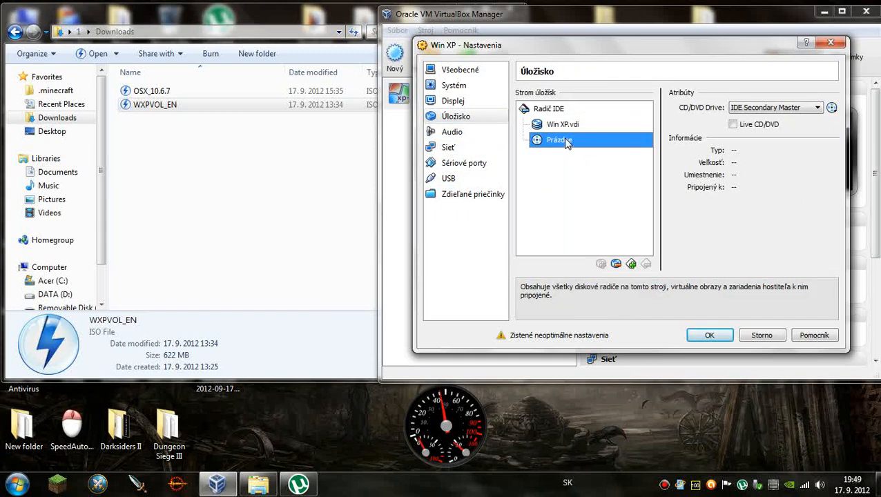
left_click(805, 109)
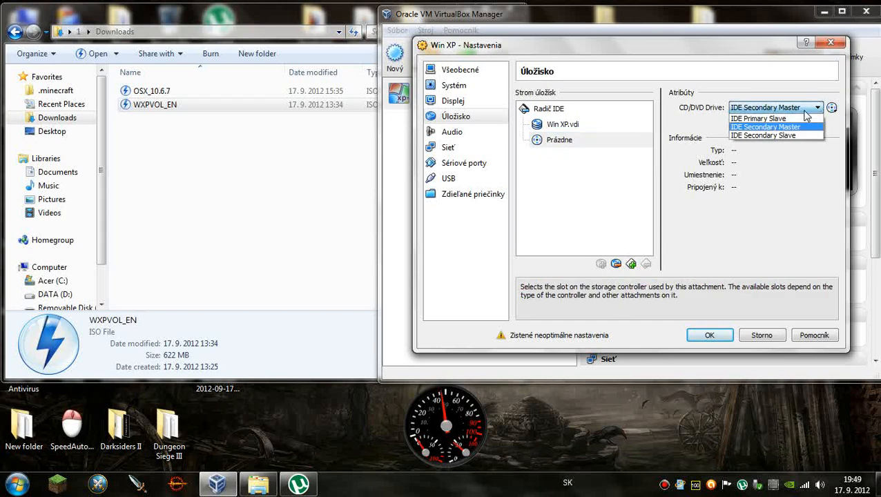
left_click(831, 108)
left_click(832, 108)
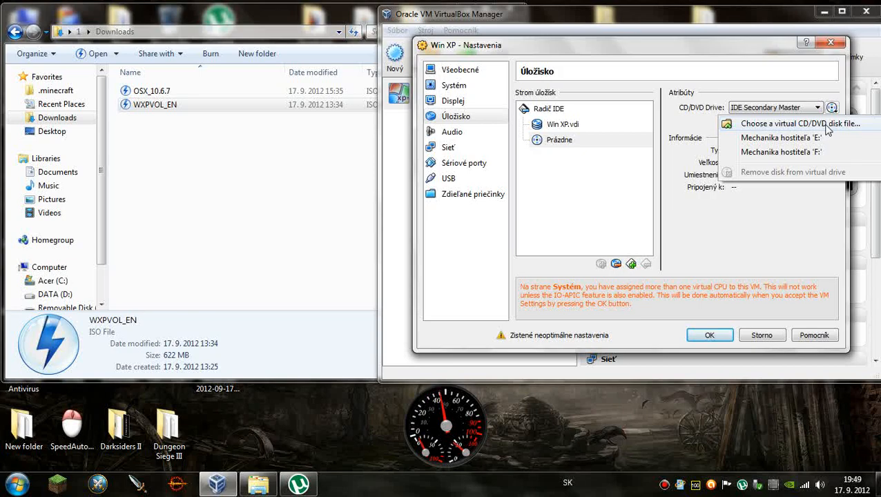
left_click(837, 124)
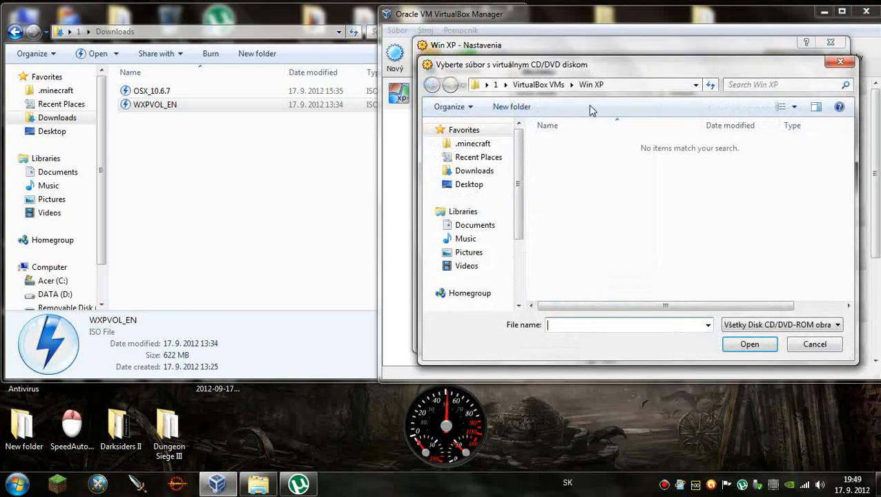
left_click(484, 171)
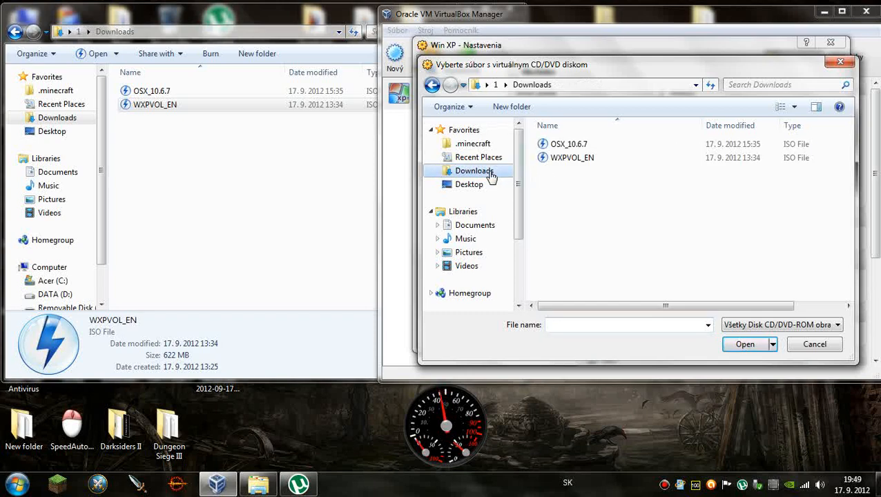
left_click(563, 159)
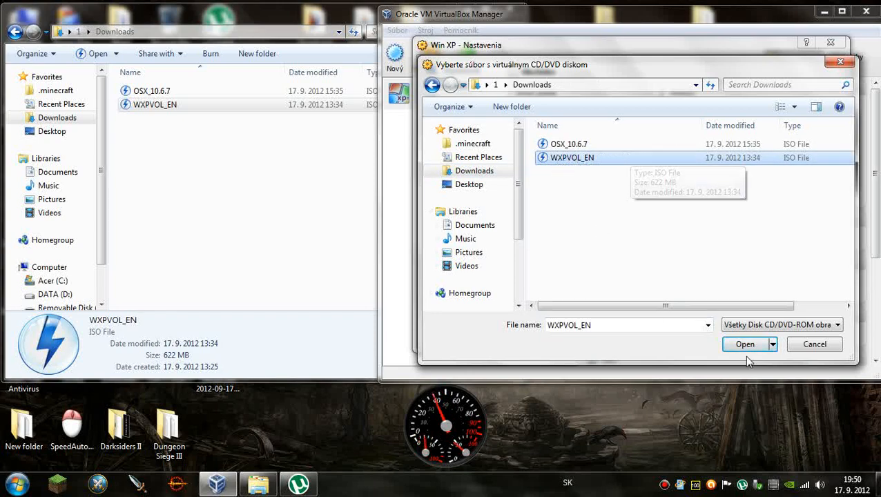
left_click(746, 344)
left_click(592, 141)
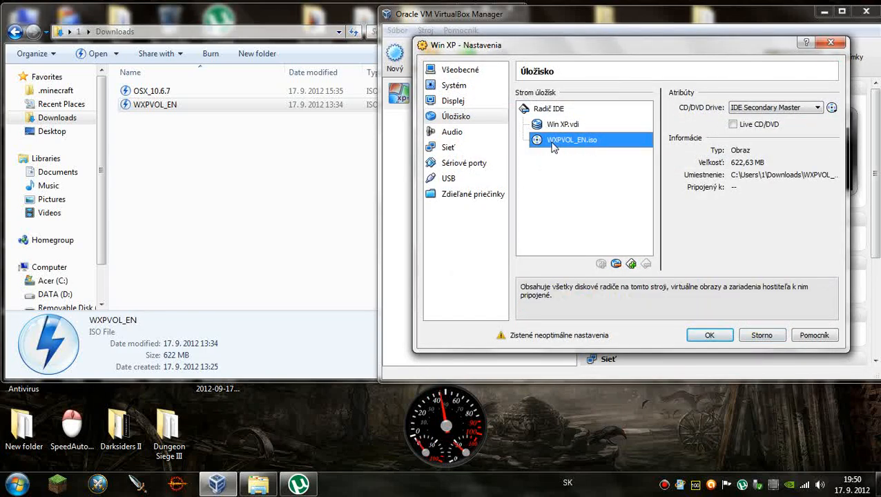
left_click(701, 337)
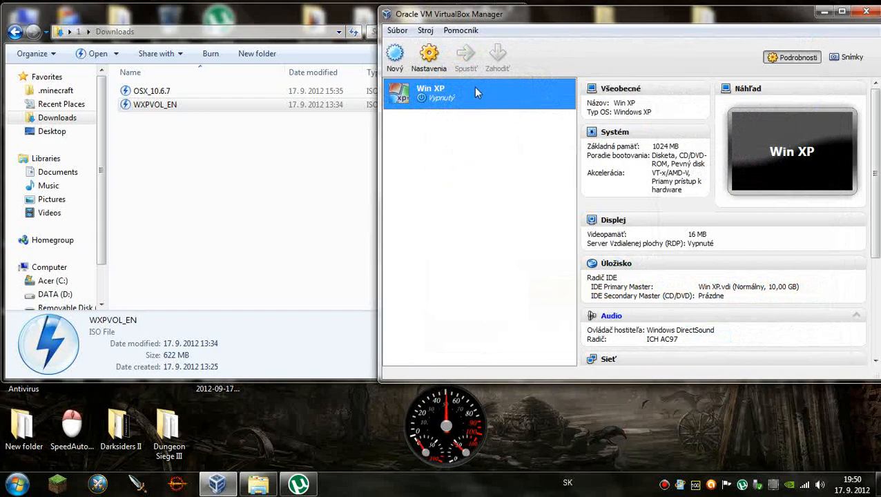
- Close the Downloads folder window and start the Win XP machine, minimizing the manager window
left_click(344, 13)
left_click(509, 12)
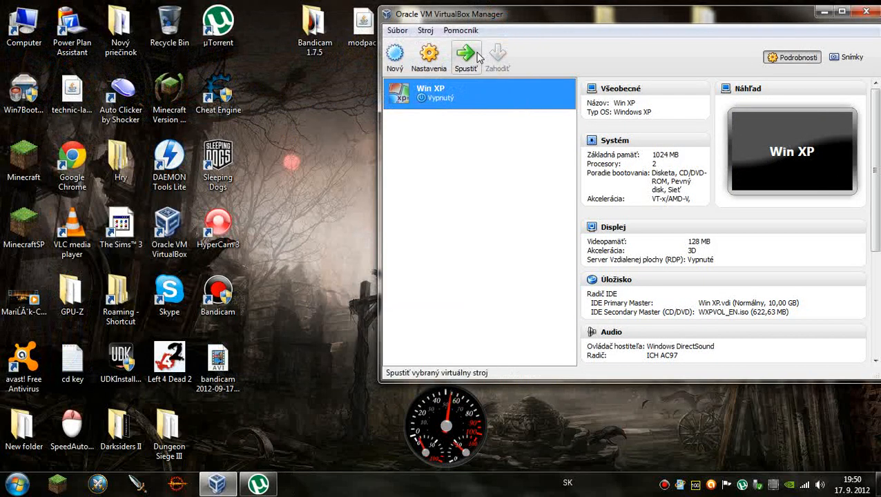
left_click(466, 59)
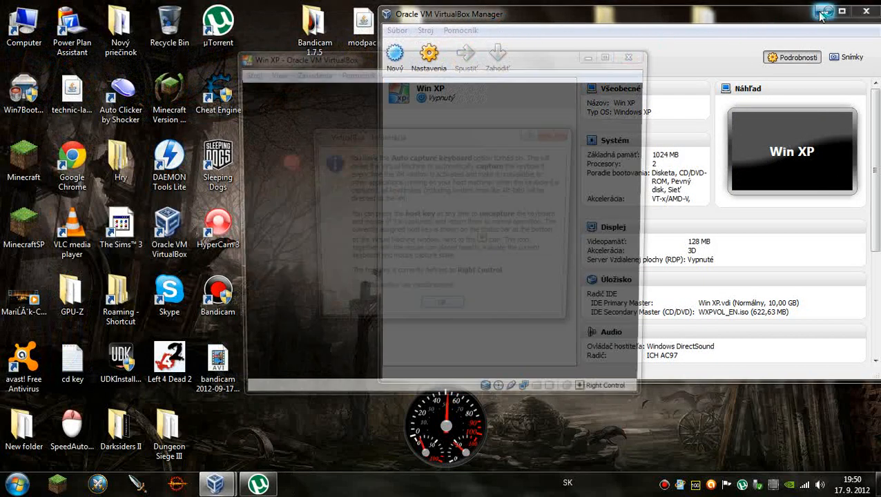
left_click(821, 12)
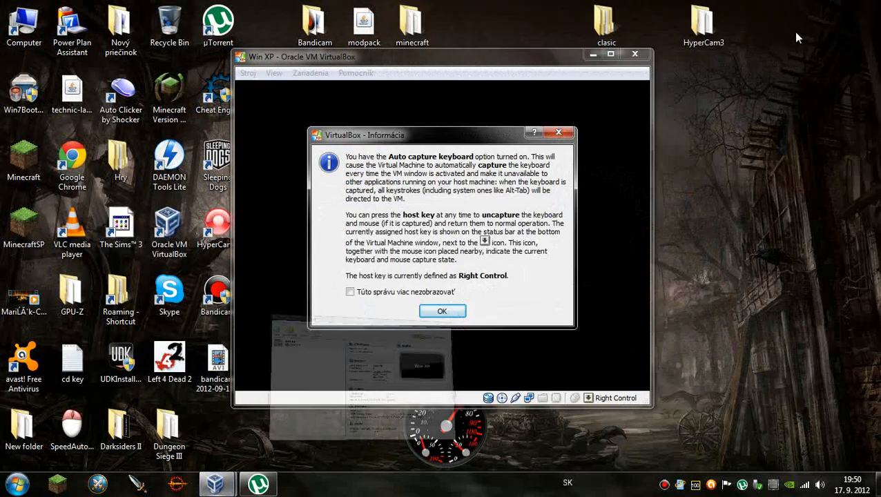
- Accept the keyboard capture and mouse pointer integration notices, choosing not to show them again
left_click(428, 293)
left_click(439, 313)
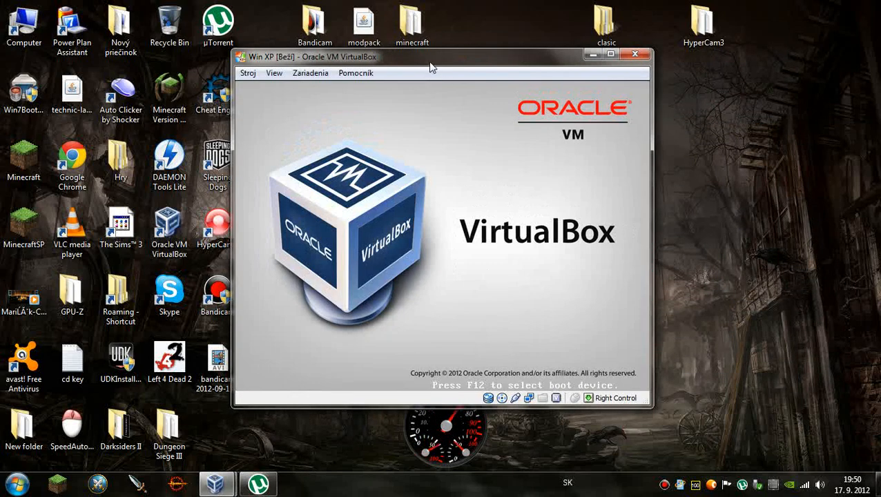
left_click_drag(431, 61, 430, 54)
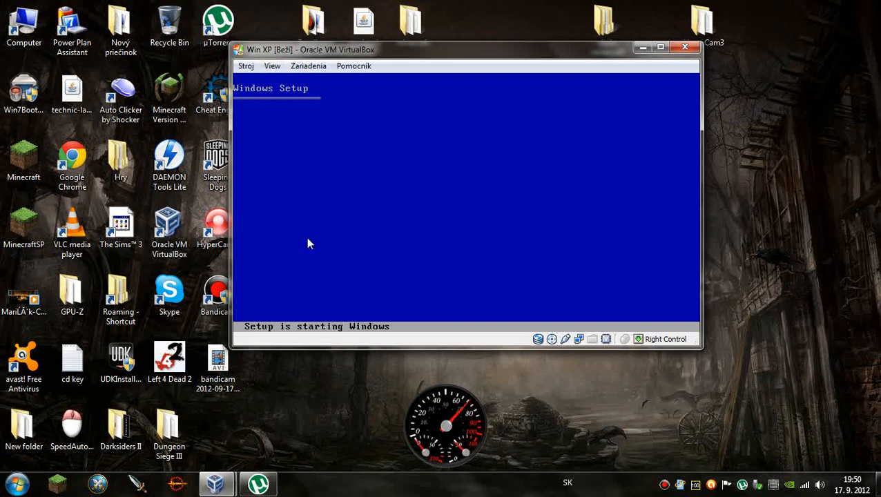
mouse_move(441, 404)
left_click(423, 261)
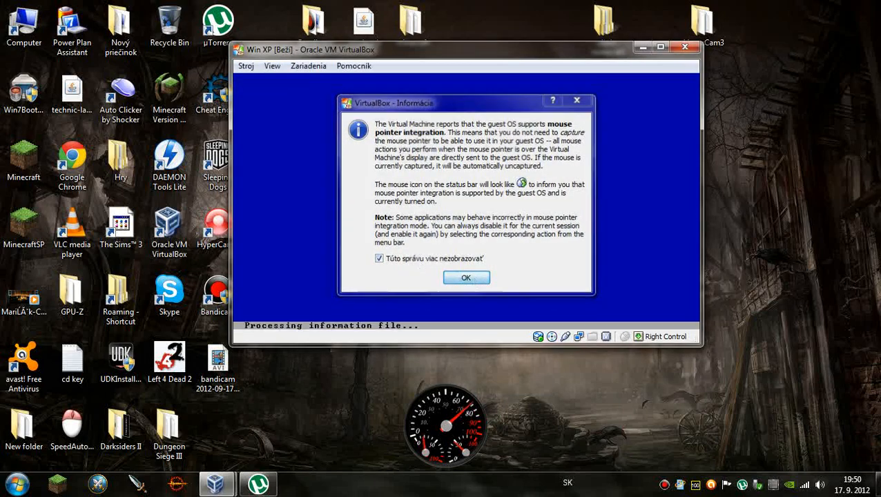
left_click(467, 278)
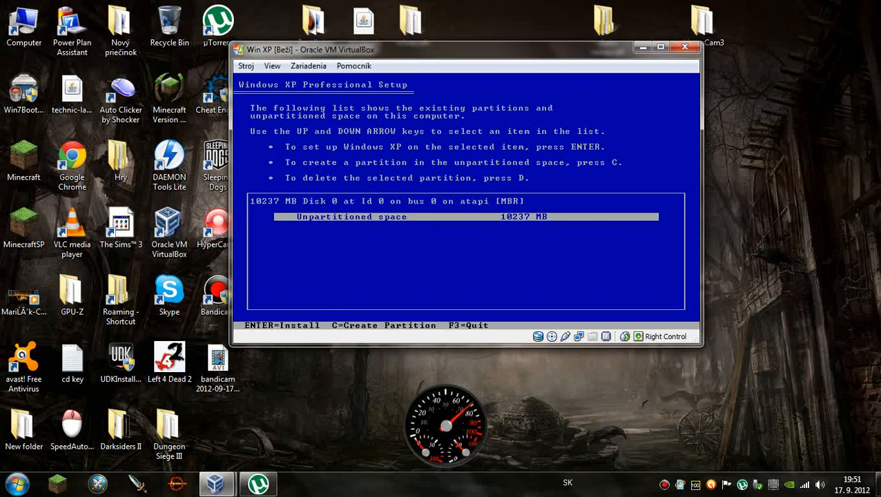
- Set up Windows XP on the unpartitioned space and format the new partition using the NTFS file system
key("Return")
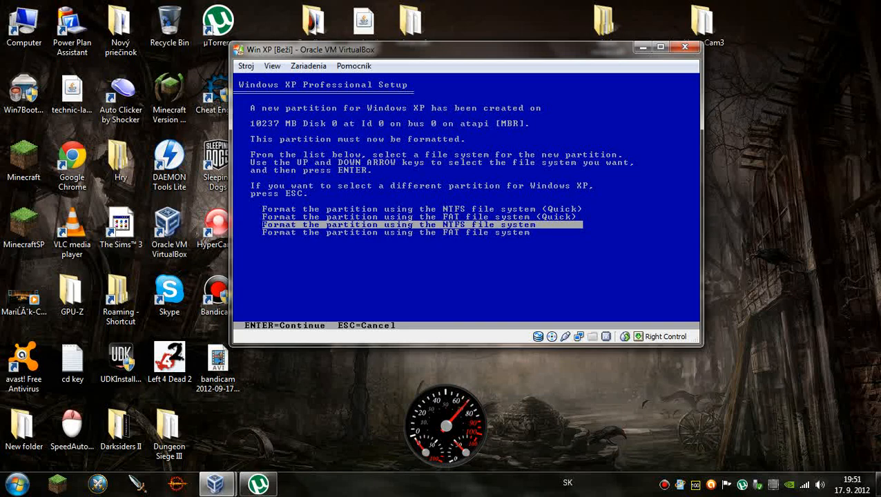
key("Return")
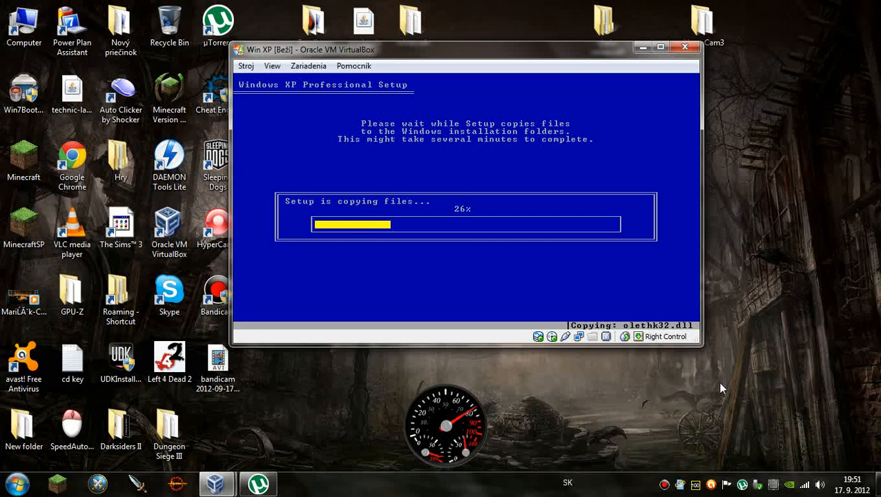
- Check the progress of the OSX_10.6.7.iso download in µTorrent and close its window
left_click(742, 486)
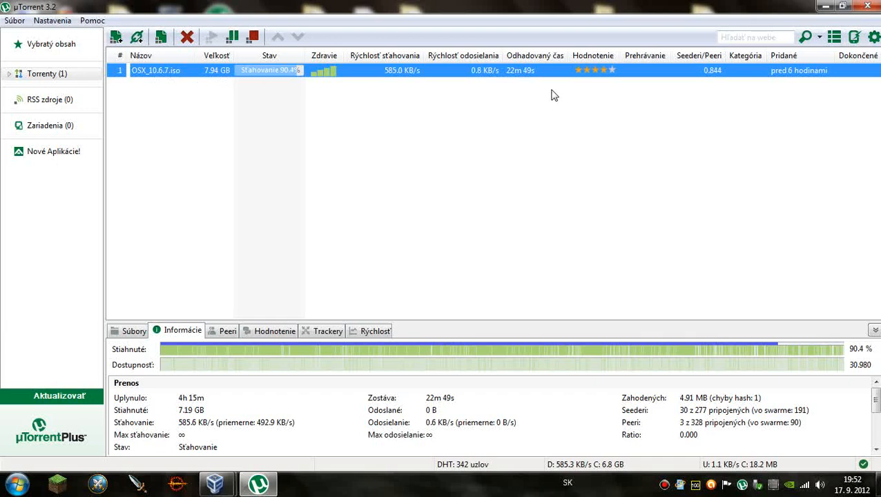
left_click(868, 7)
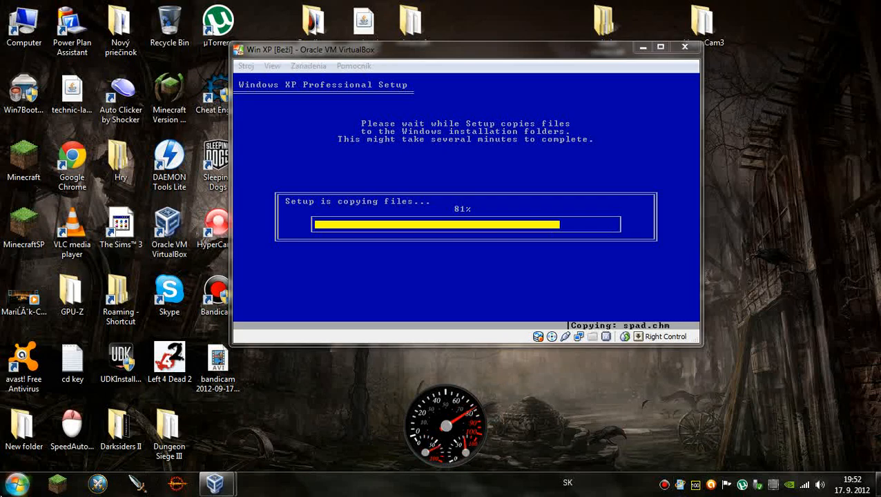
- Browse the removable disk (G:) through the 2K Games and Gearbox Software folders, and close the file window
left_click(16, 483)
left_click(211, 290)
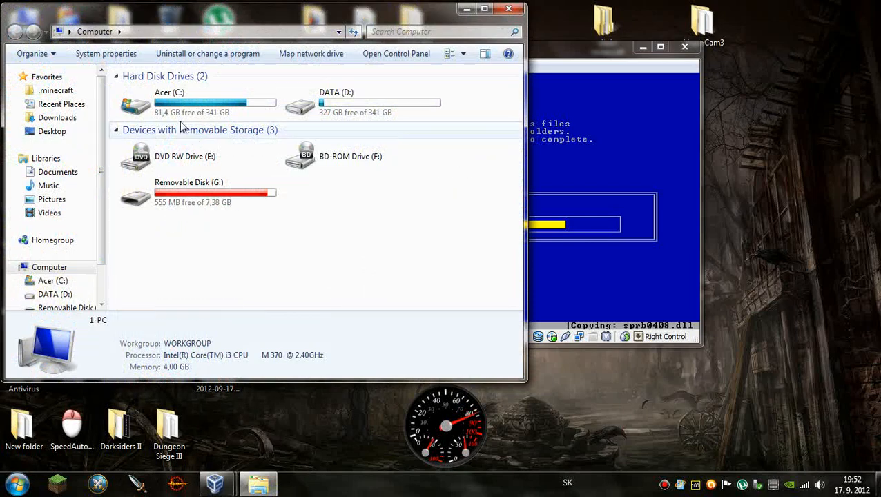
double_click(186, 190)
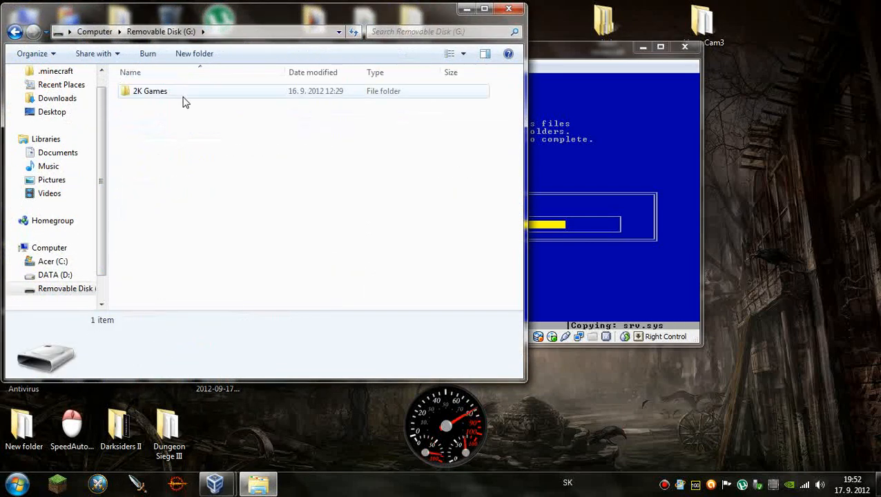
double_click(183, 93)
double_click(147, 93)
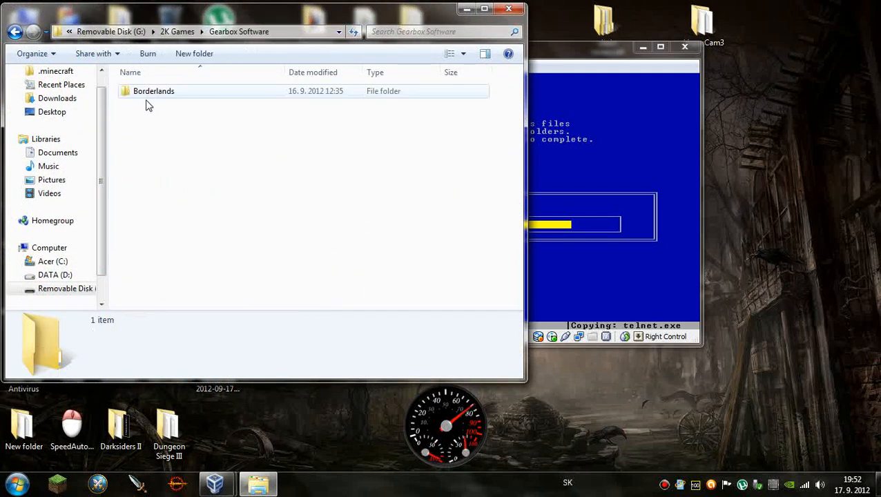
left_click(155, 94)
left_click(509, 8)
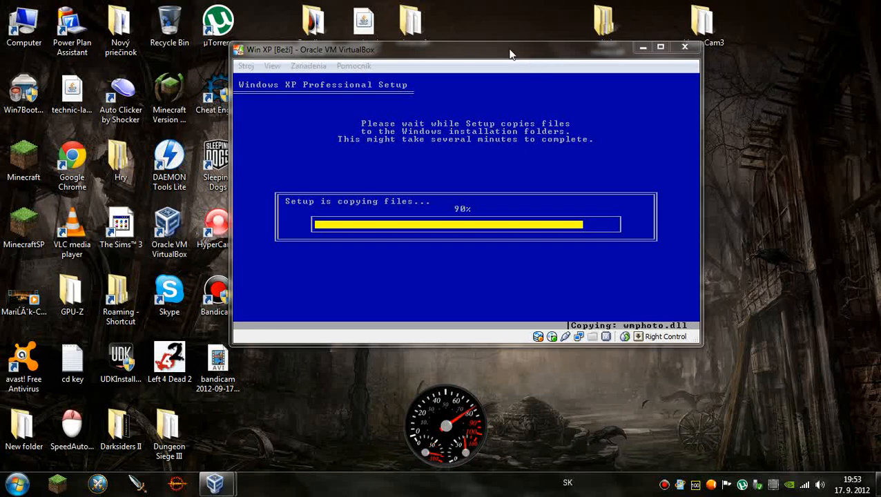
left_click_drag(534, 58, 472, 71)
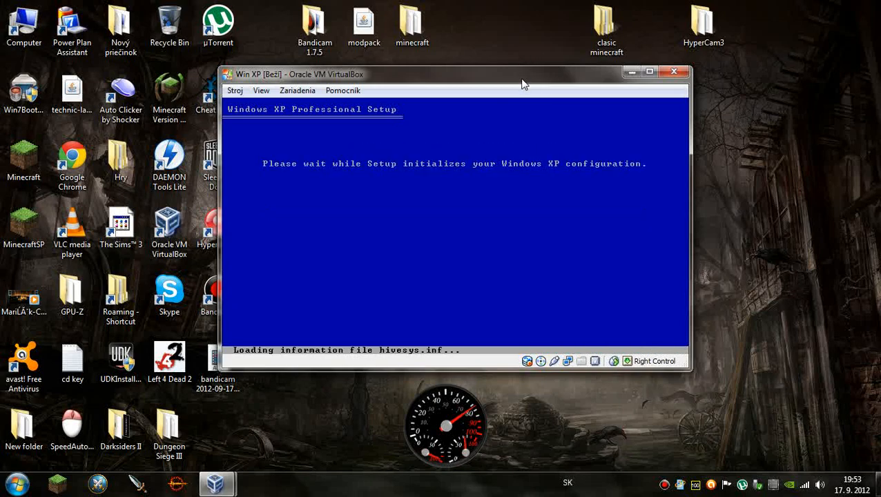
left_click_drag(522, 80, 523, 66)
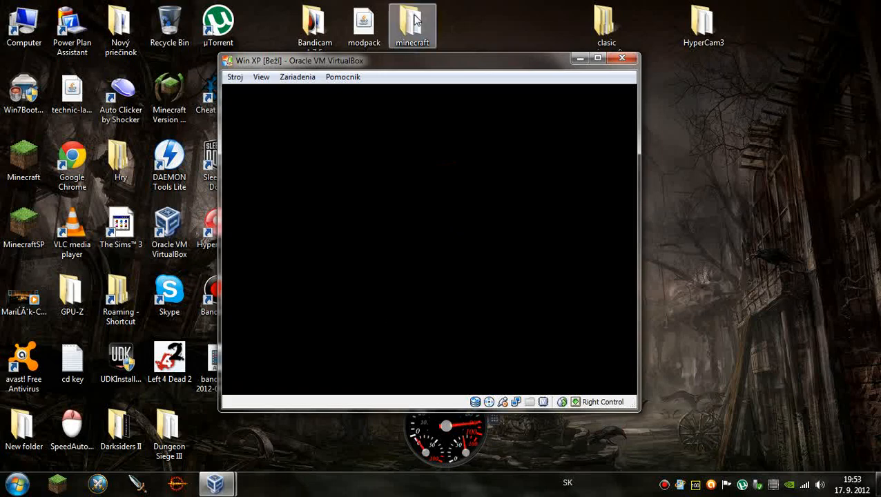
left_click_drag(424, 55, 414, 26)
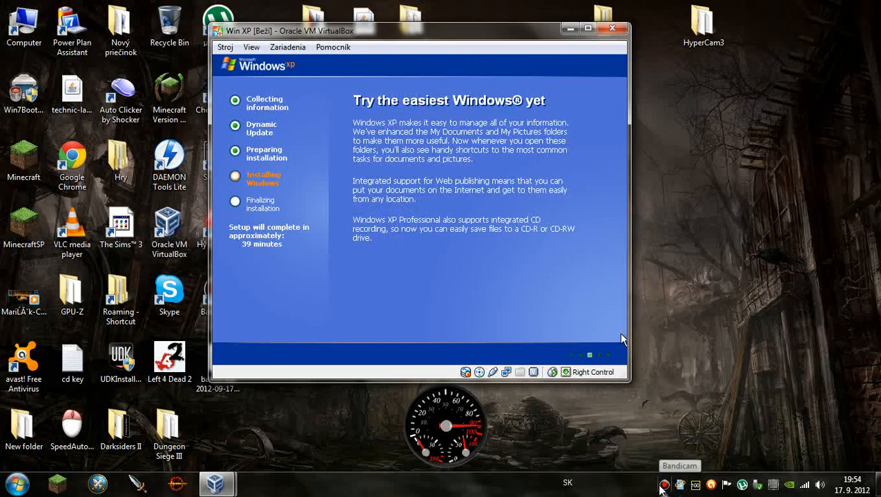
left_click(664, 485)
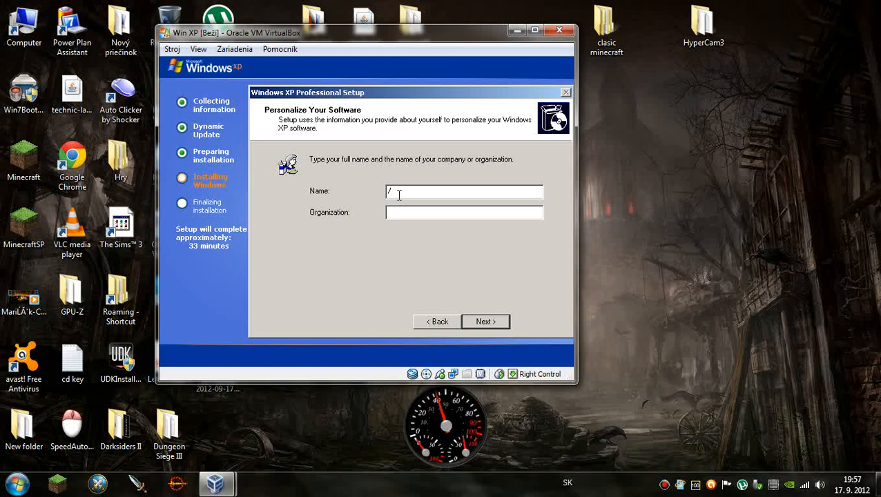
- Personalize the Windows XP setup with the user's name, leave the organization blank, and continue
key("Caps_Lock")
type("N")
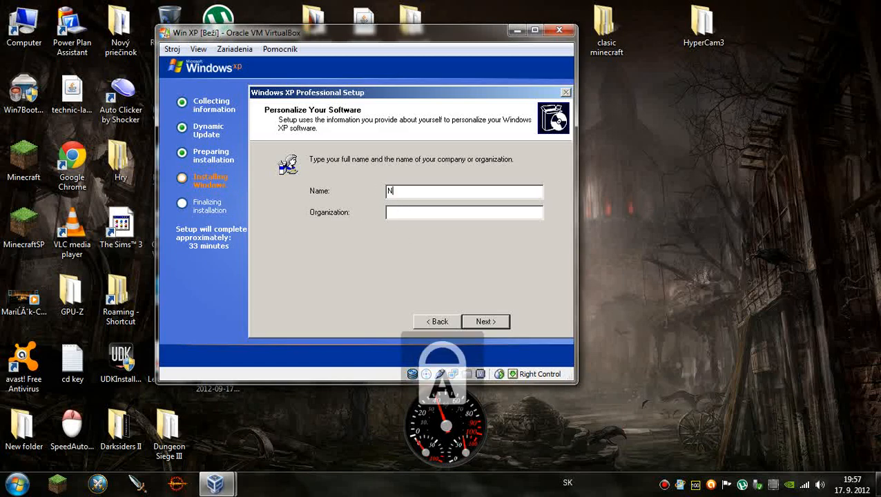
key("Caps_Lock")
type("a")
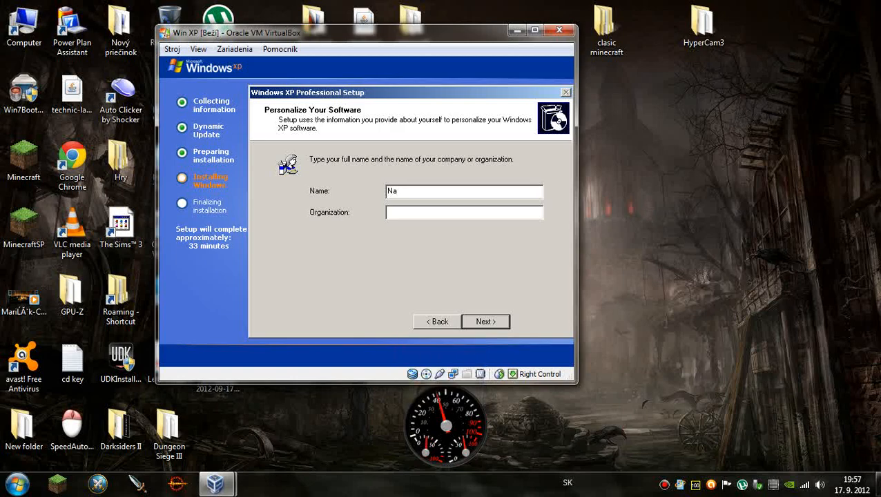
type("i")
key("Caps_Lock")
type("Z")
key("Caps_Lock")
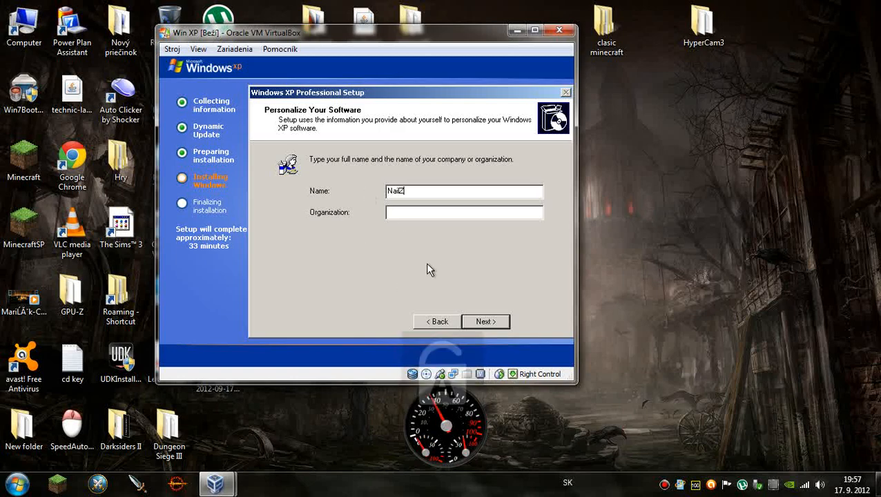
left_click(492, 322)
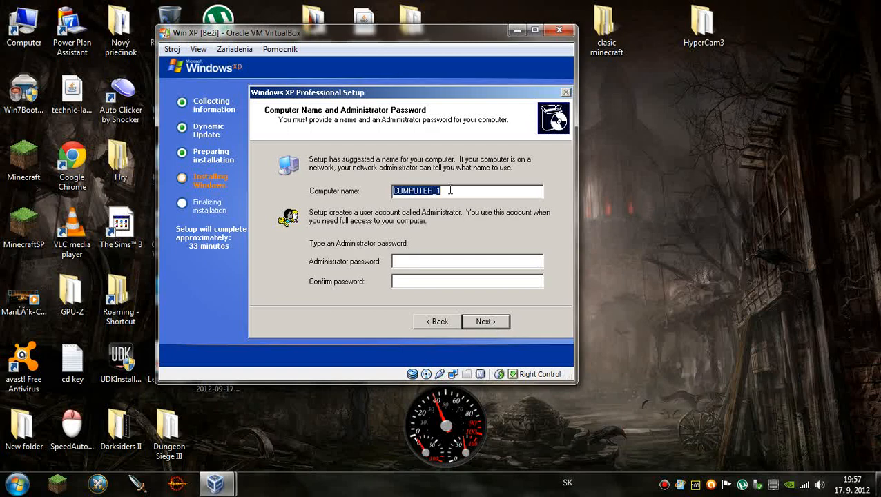
- Set the computer name to NailZ-PC, leave the Administrator password blank, and continue the setup
key("Caps_Lock")
type("NA")
key("Caps_Lock")
type("i")
key("BackSpace")
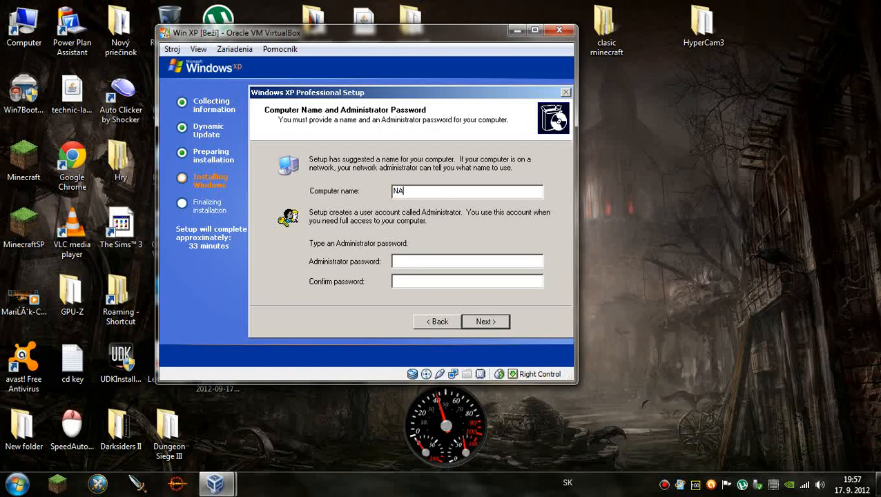
key("Caps_Lock")
type("Z")
key("Caps_Lock")
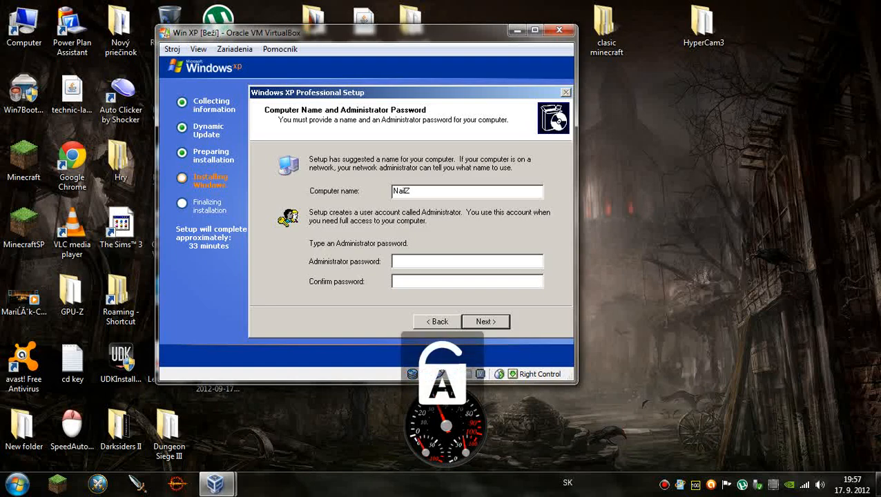
key("Caps_Lock")
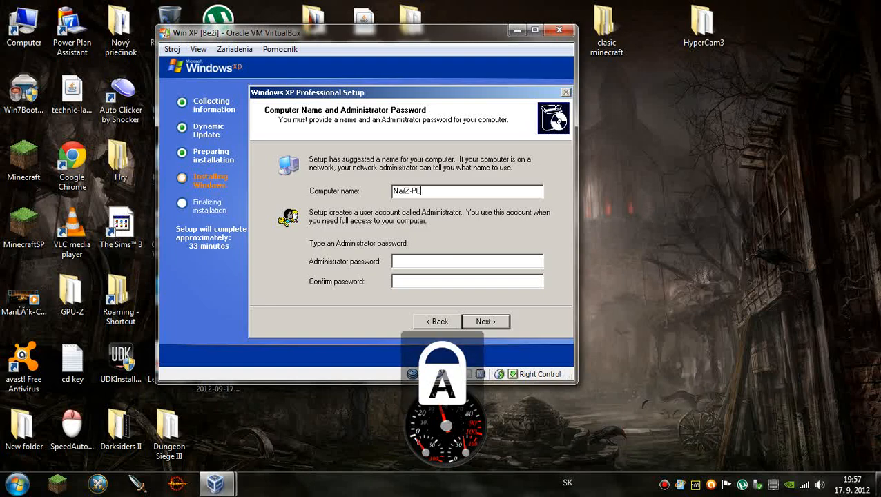
left_click(496, 321)
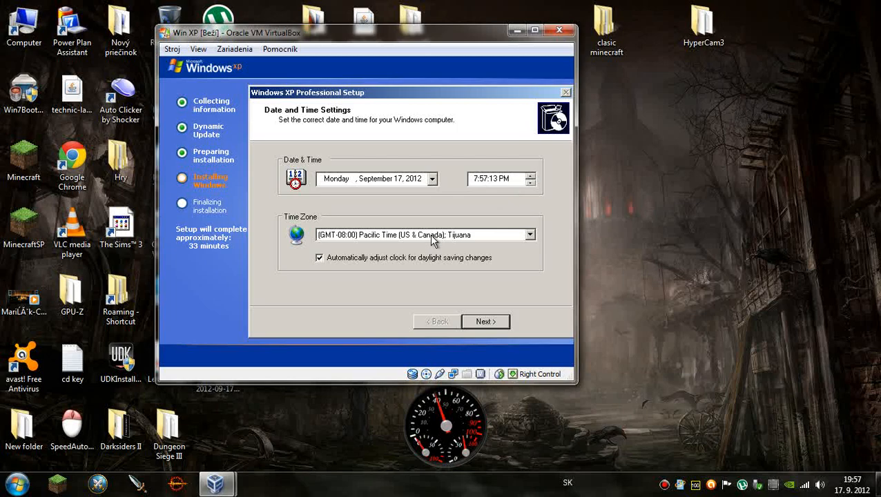
- Set the time zone to (GMT+01:00) Belgrade, Bratislava, Budapest, Ljubljana, Prague and continue the installation
left_click(530, 235)
scroll(414, 283, "down", 1)
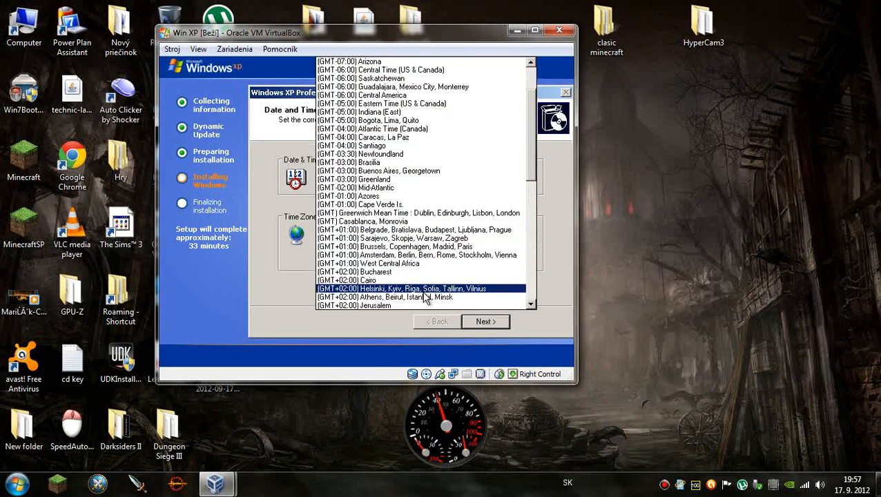
left_click(412, 234)
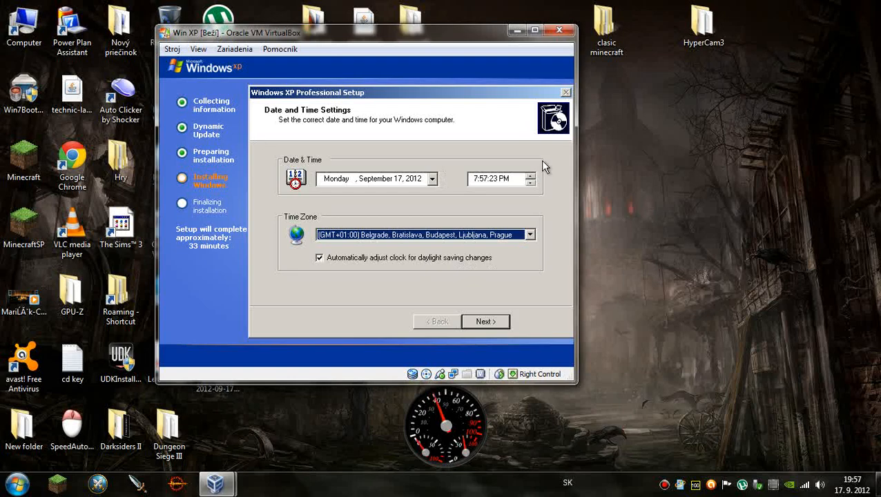
left_click(470, 323)
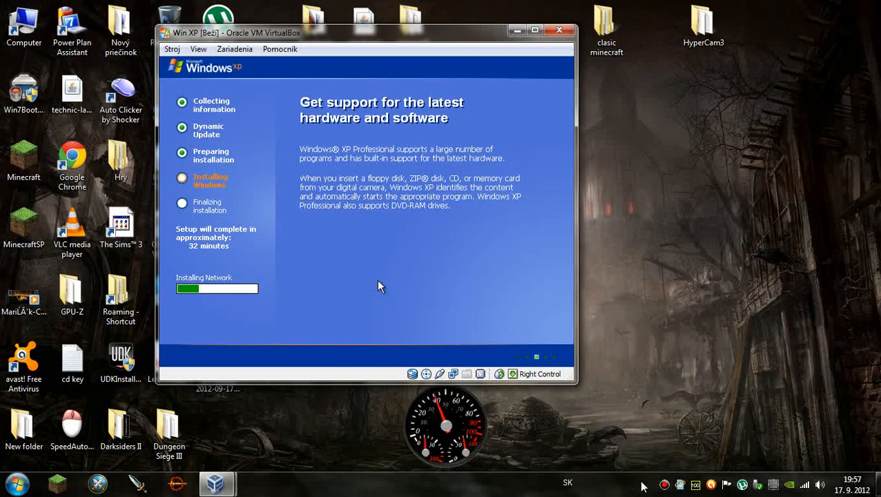
left_click(665, 485)
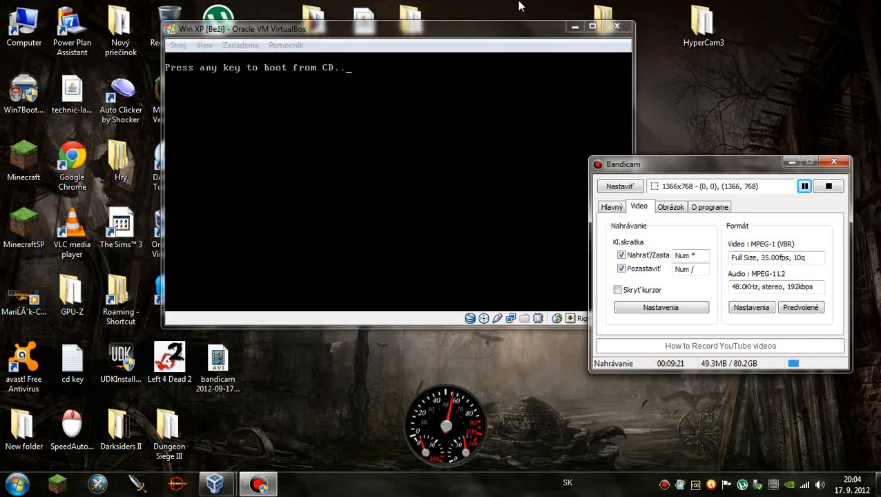
left_click(485, 23)
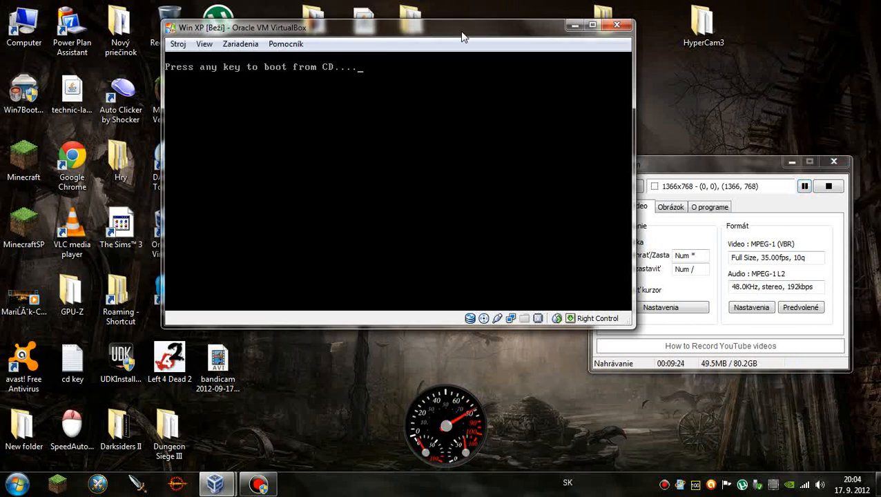
left_click_drag(465, 33, 420, 33)
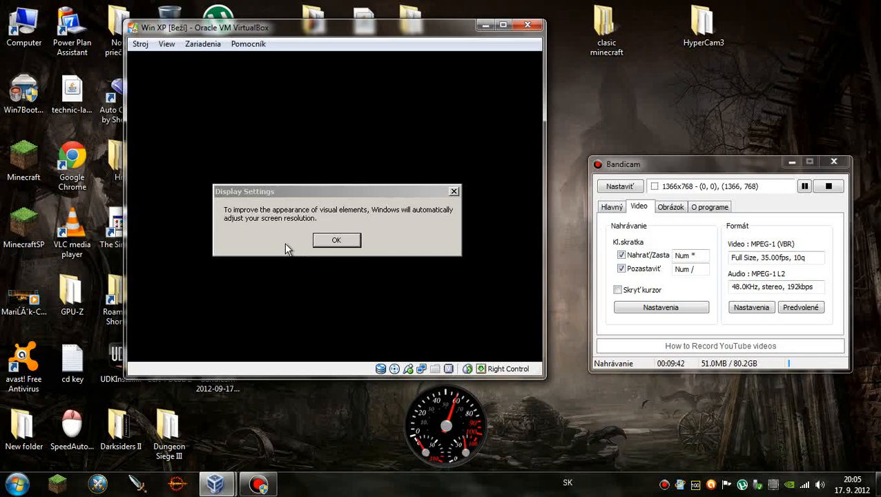
- Allow Windows to adjust the screen resolution automatically and keep the adjusted resolution
left_click(341, 239)
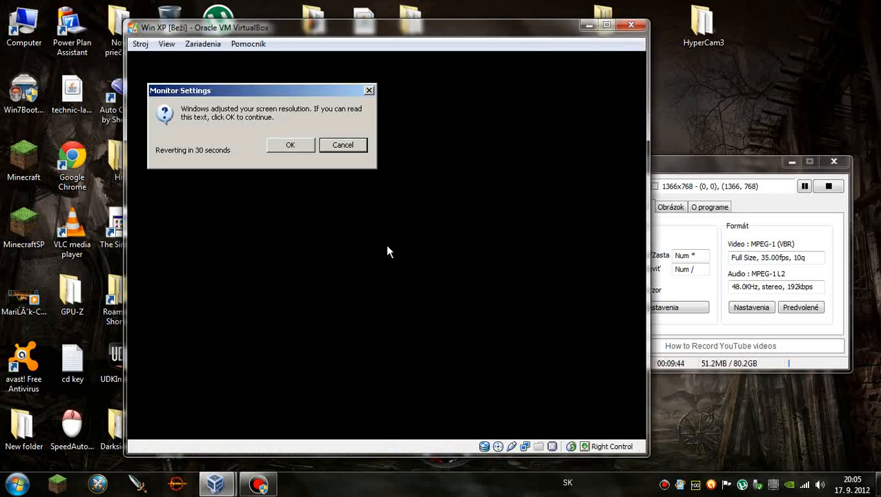
left_click(286, 146)
left_click_drag(307, 47, 216, 35)
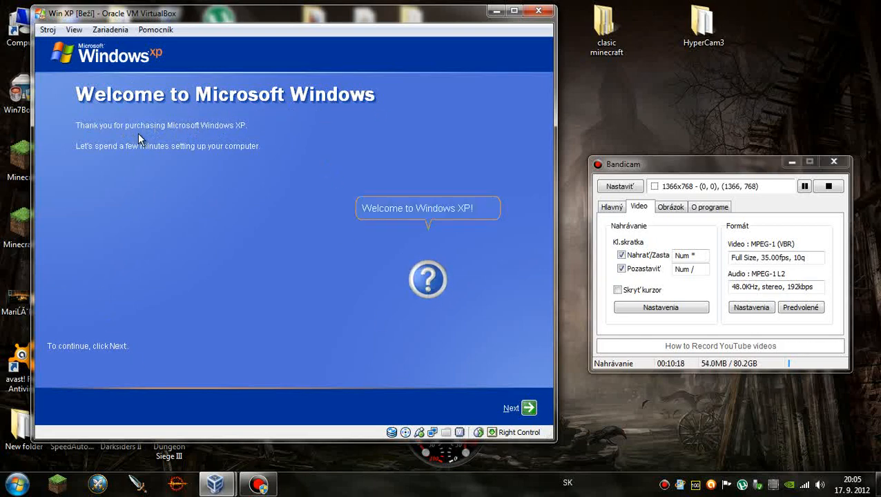
- Begin the Windows XP welcome setup and turn on Automatic Updates
left_click(527, 405)
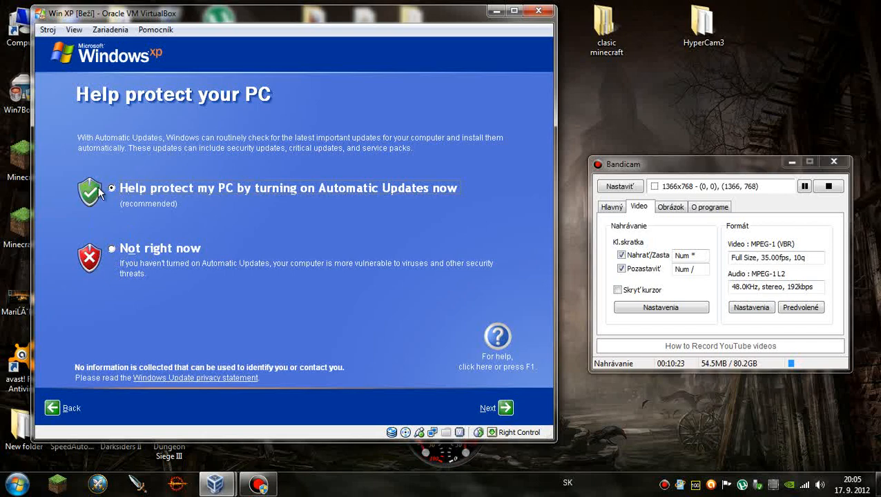
left_click(507, 408)
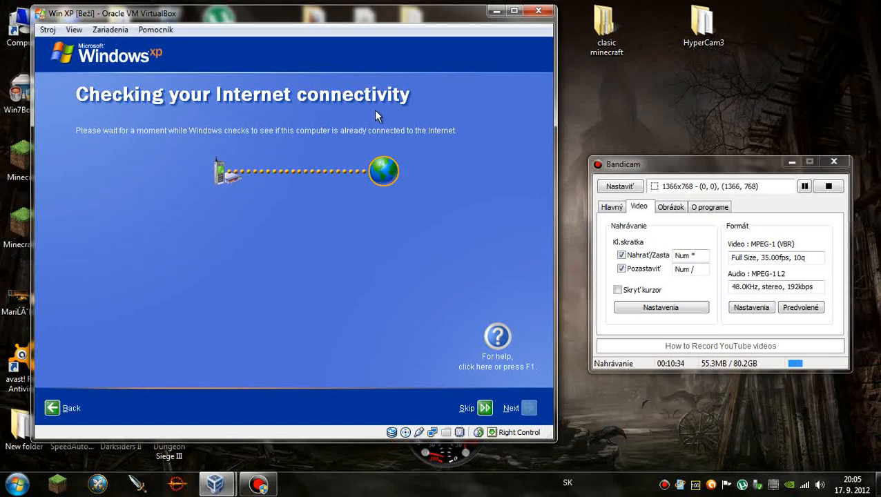
- Skip the Internet connectivity check and decline online registration with Microsoft at this time
left_click(485, 409)
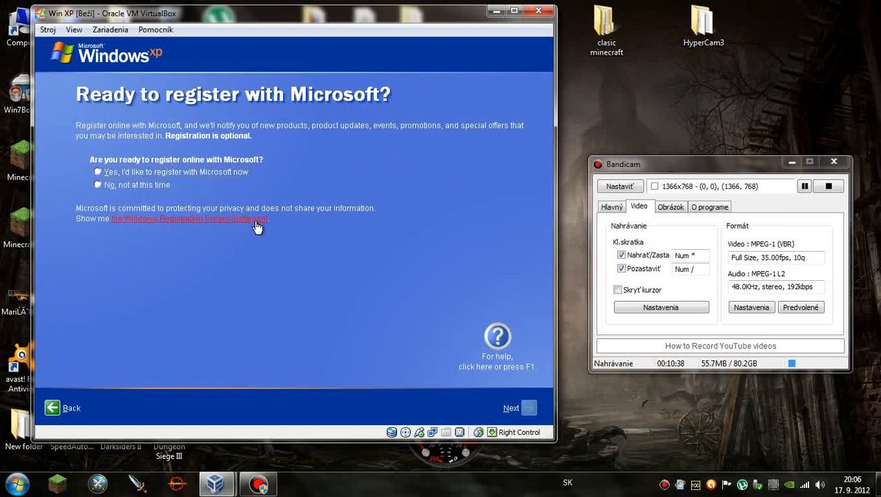
left_click(153, 186)
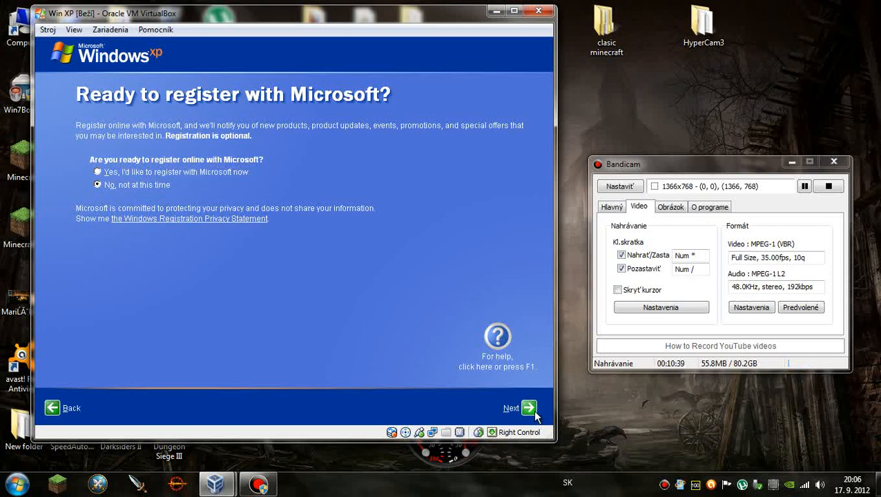
left_click(529, 409)
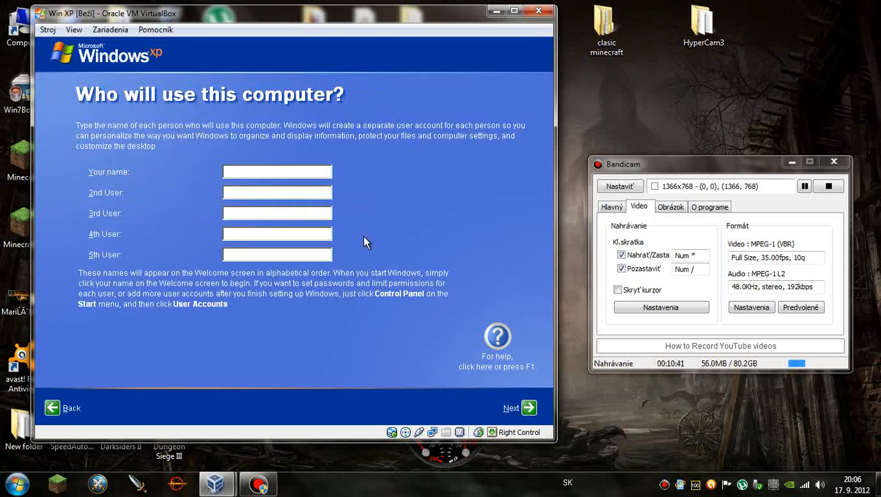
- Enter the first user's name for the Windows account and finish the welcome setup
key("Caps_Lock")
type("NA")
key("Caps_Lock")
key("BackSpace")
type("ail")
key("Caps_Lock")
type("Z")
left_click(528, 409)
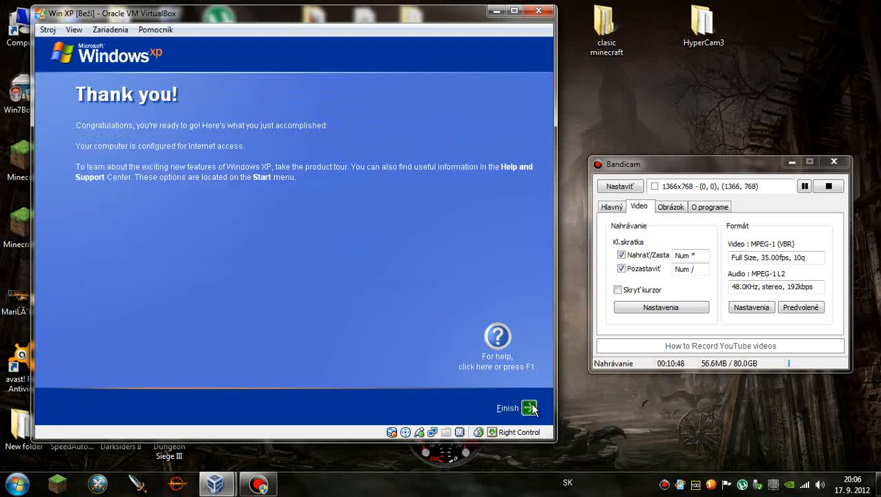
left_click(530, 409)
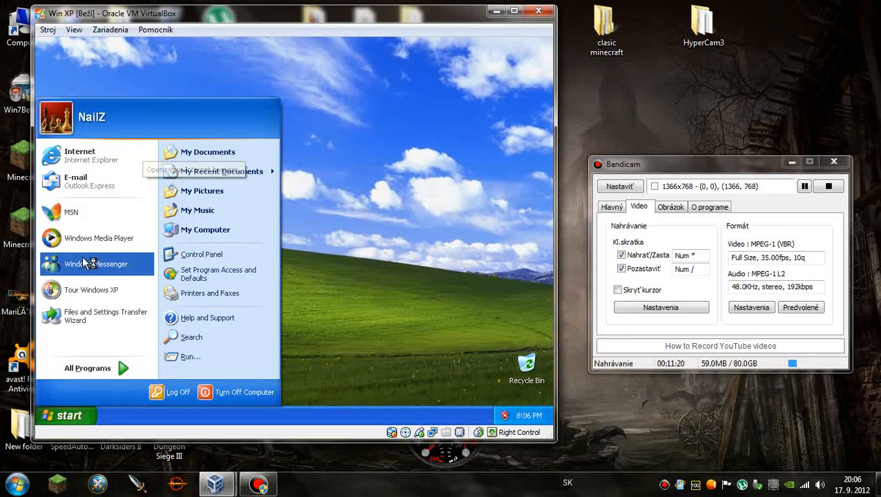
- Close the XP Start menu and dismiss the antivirus warning and Windows XP tour notifications
left_click(336, 221)
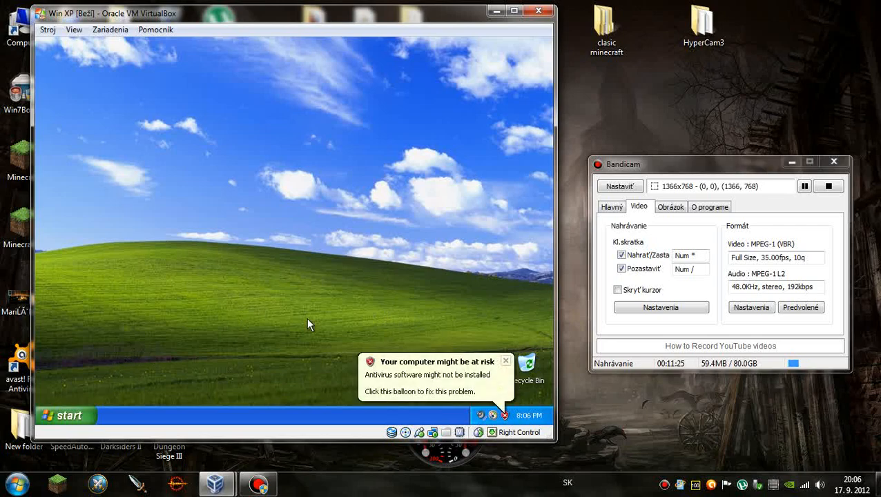
left_click(508, 362)
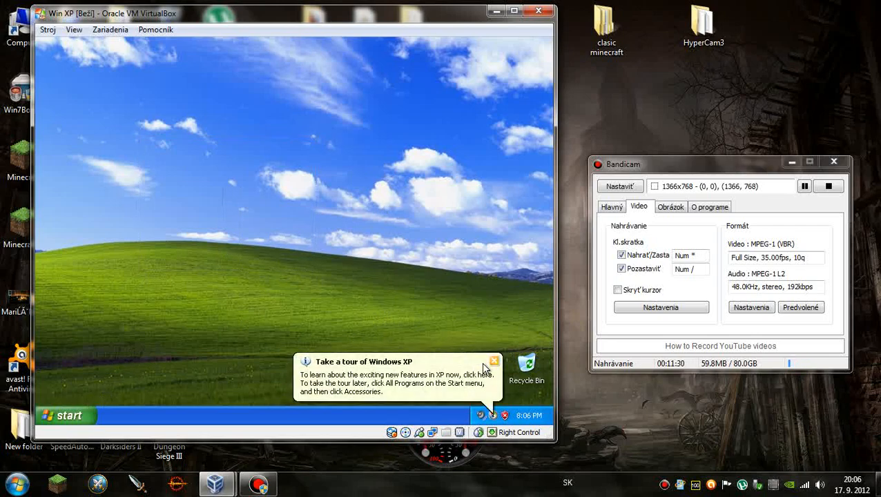
left_click(495, 363)
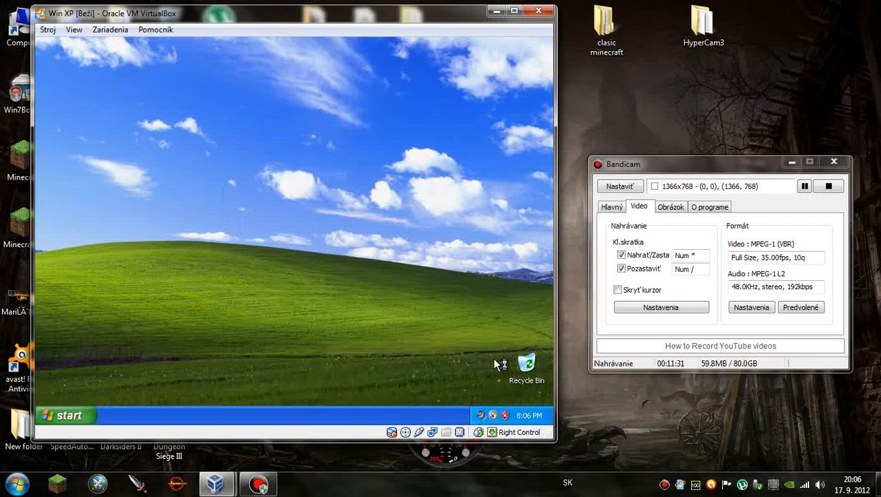
- Test the virtual machine's Internet access by loading google.sk in Internet Explorer, and close the browser
left_click(77, 413)
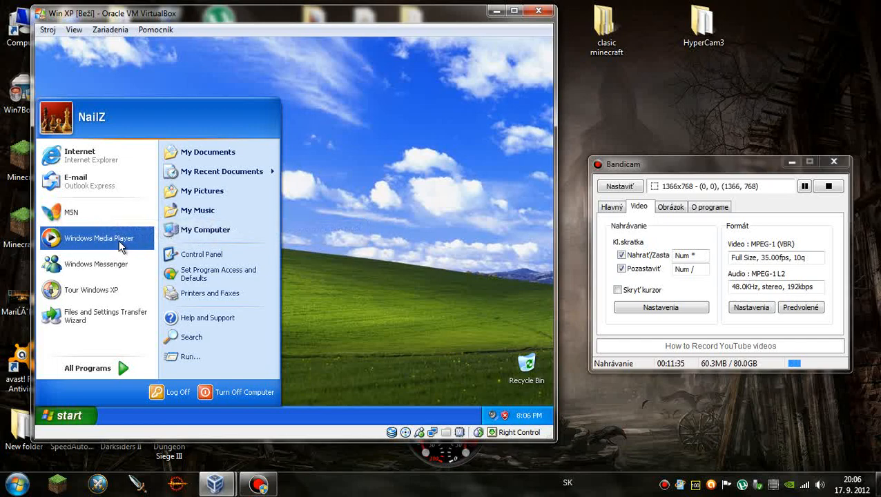
left_click(105, 159)
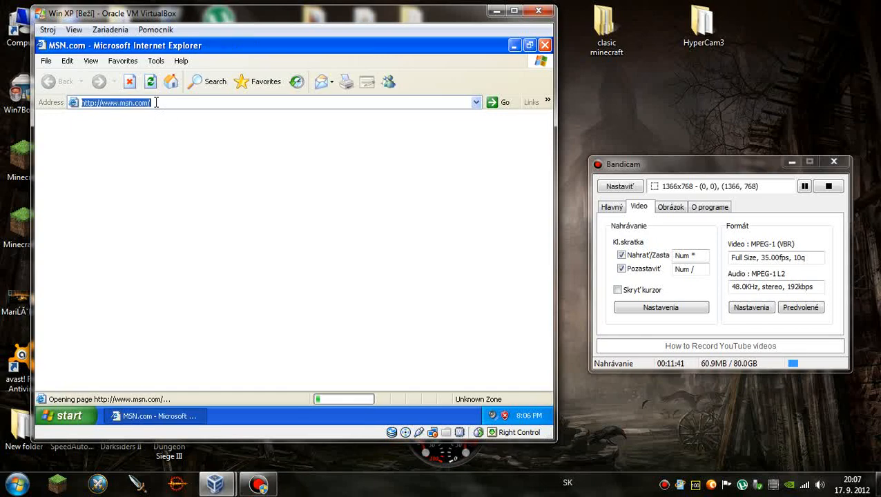
type("googl")
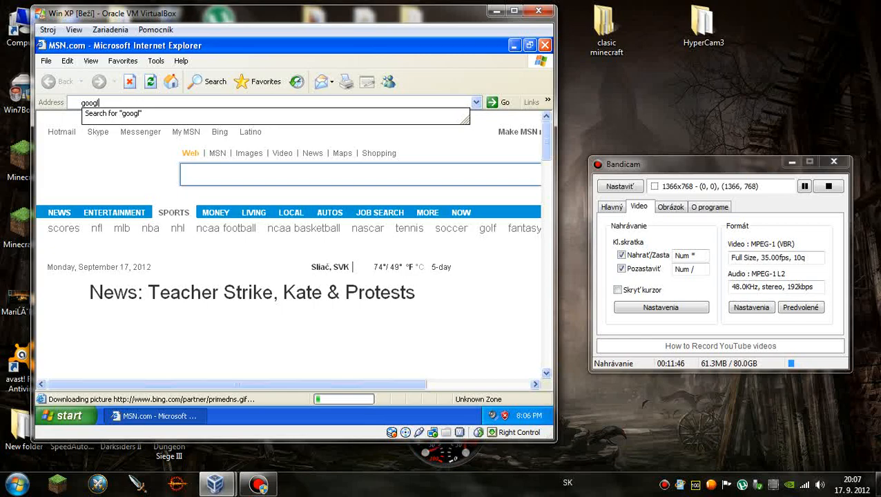
type("e.sk")
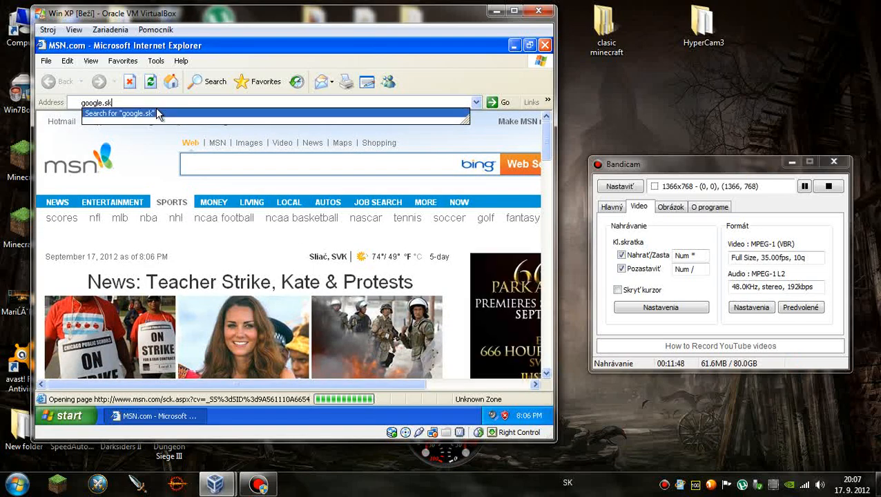
key("Return")
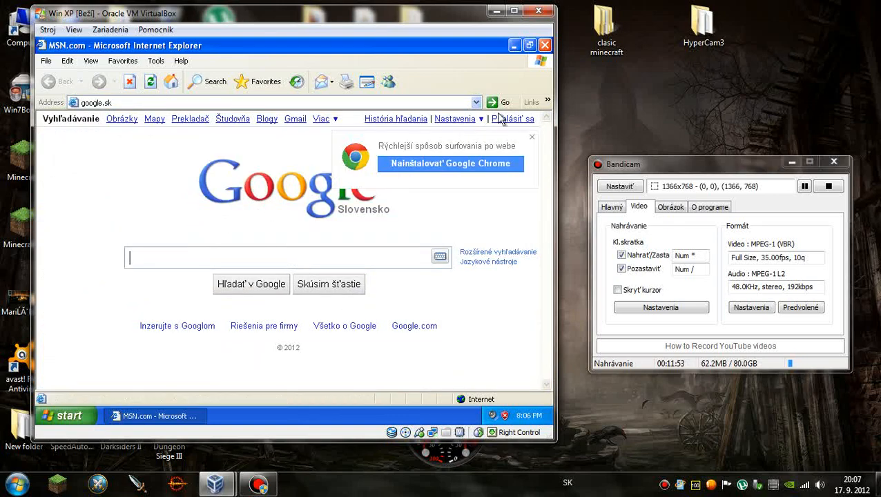
left_click(545, 46)
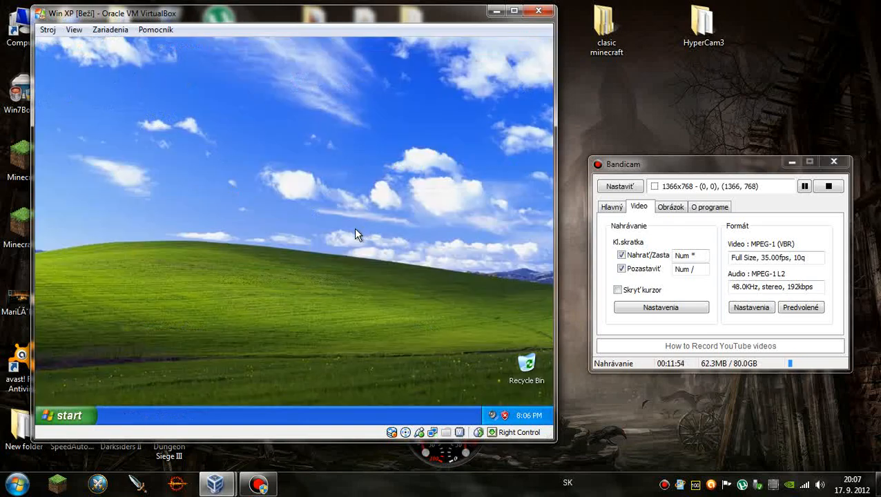
- Open the XP desktop's display properties and show the desktop background settings
right_click(310, 282)
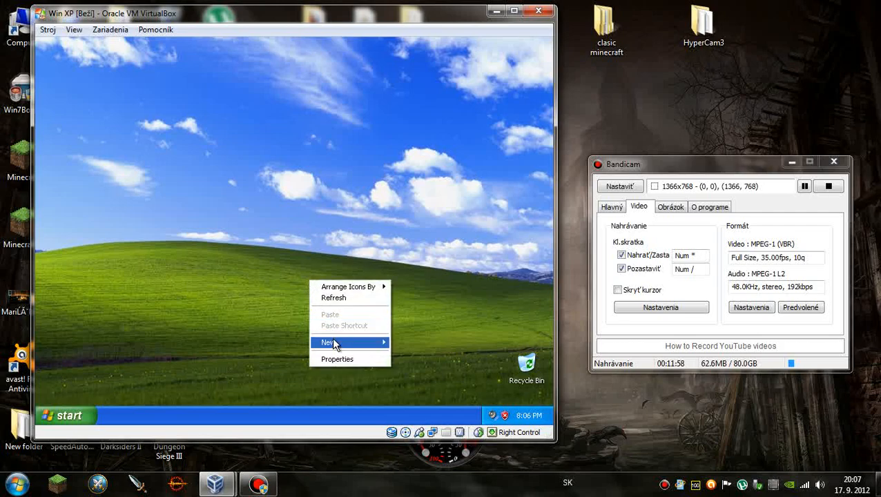
left_click(338, 360)
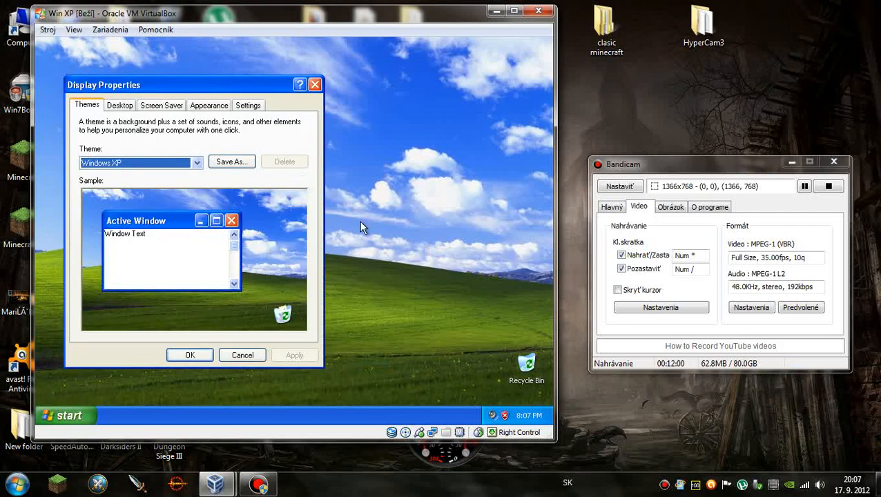
left_click(153, 105)
left_click(119, 105)
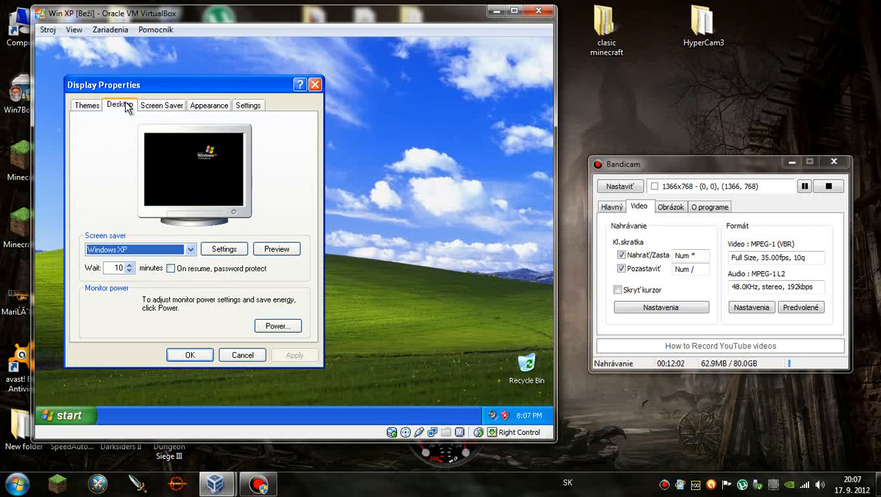
- Preview several of the supplied desktop backgrounds, including Azul, Autumn, Ascent, Blue Lace 16 and Bliss
left_click(101, 286)
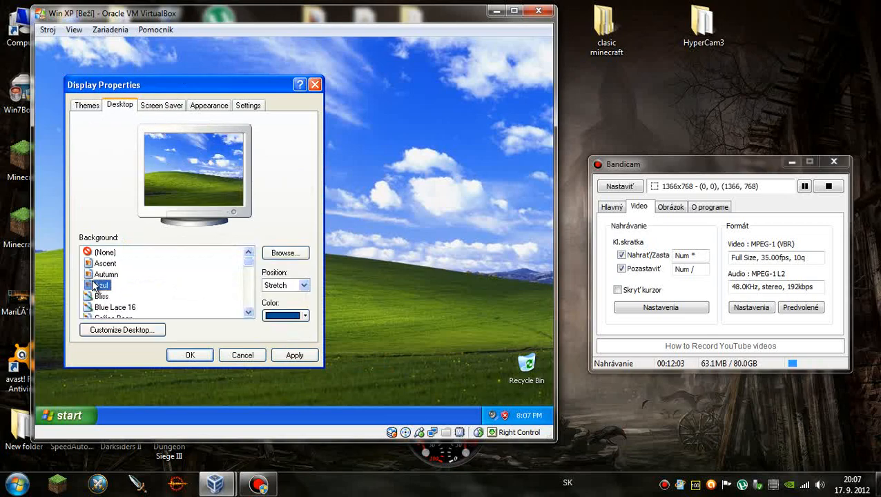
left_click(102, 274)
left_click(102, 263)
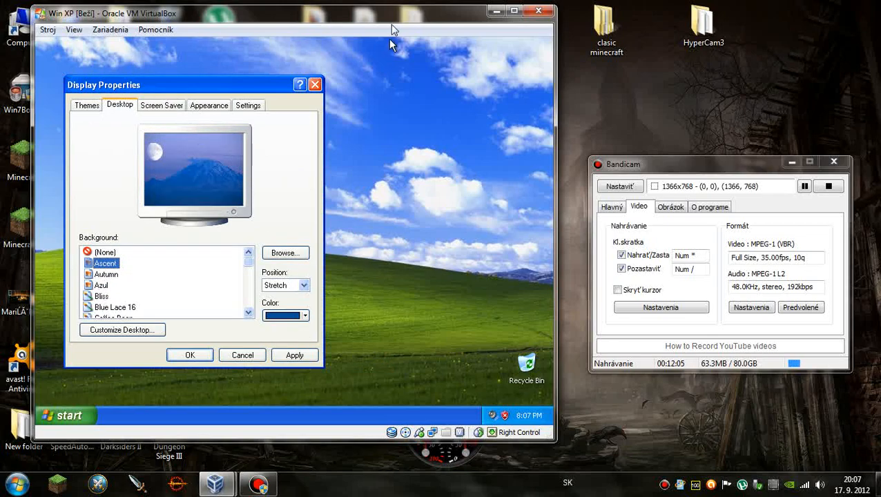
left_click(125, 308)
scroll(126, 311, "down", 3)
scroll(126, 311, "up", 3)
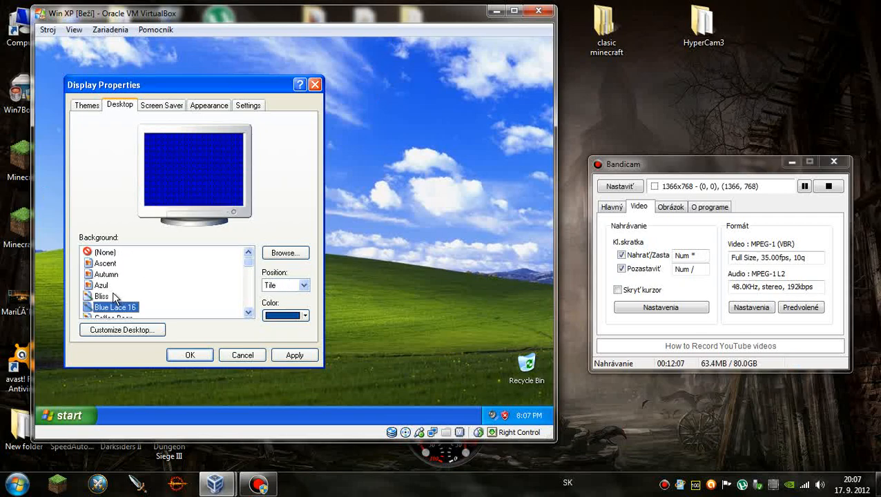
left_click(103, 296)
left_click(101, 285)
- Set Autumn as the XP desktop background, apply it and close the display properties
left_click(103, 274)
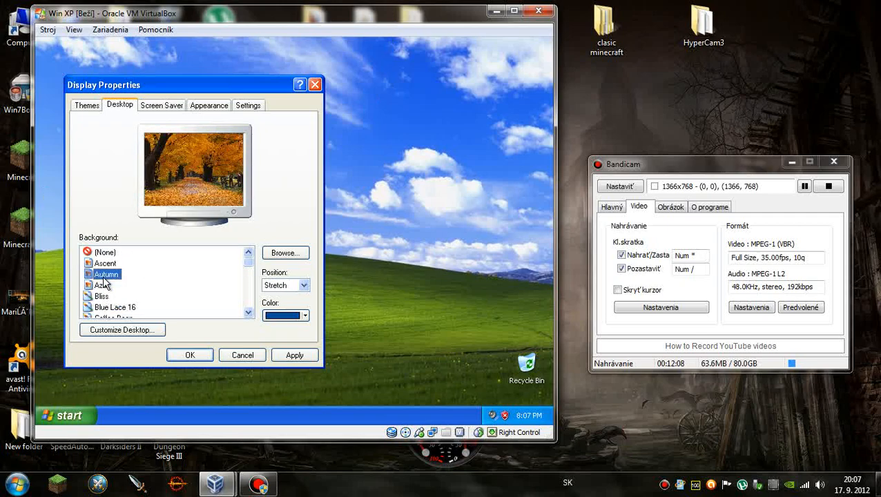
left_click(285, 360)
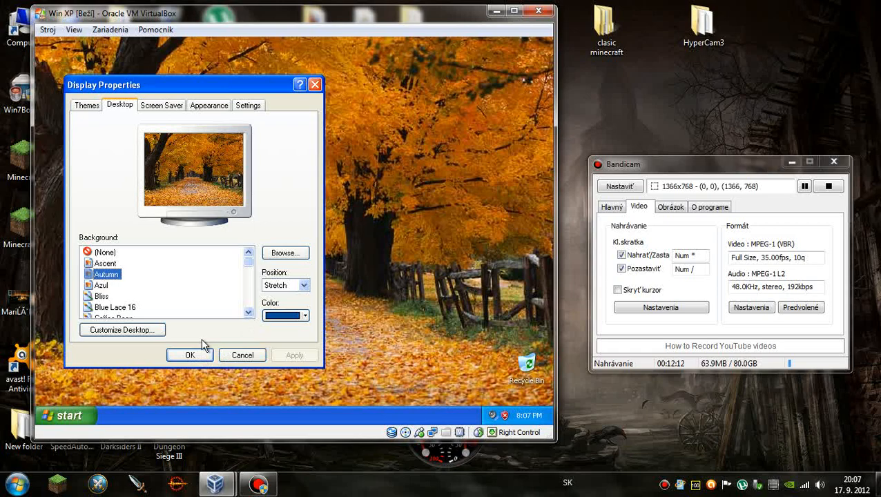
left_click(190, 356)
- Look over the list of programs installed in XP and check the system volume control, leaving both unchanged
left_click(67, 412)
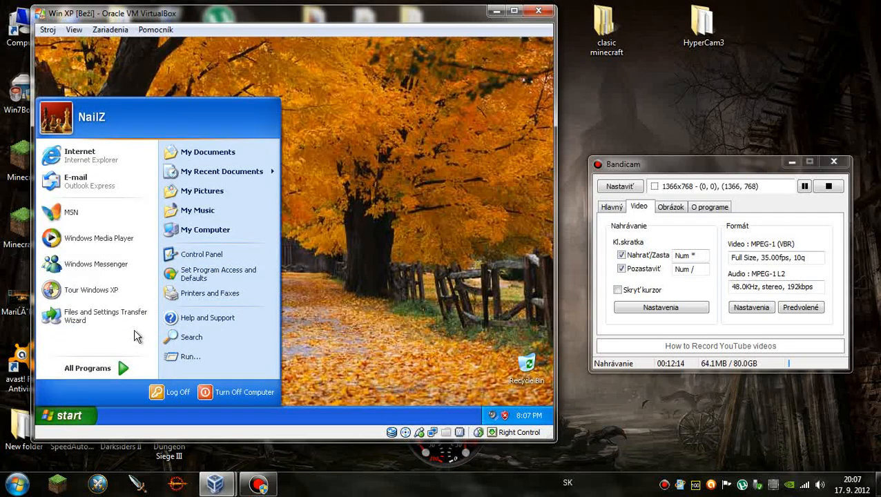
mouse_move(123, 370)
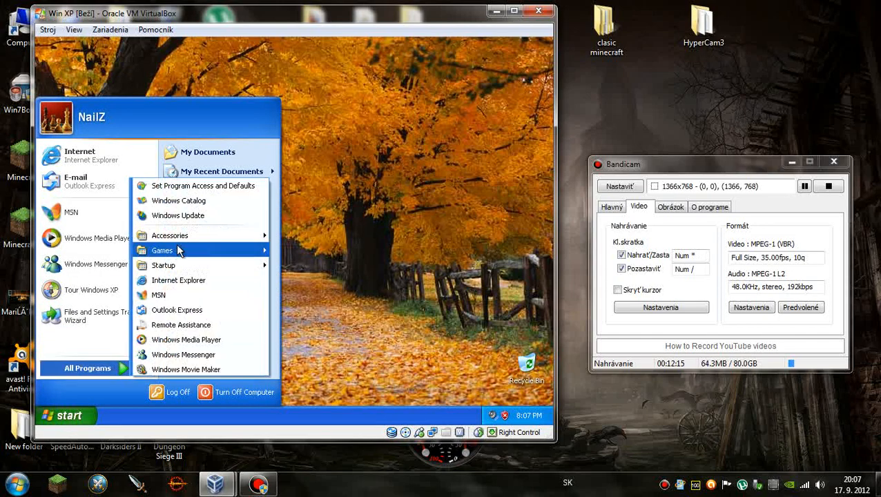
left_click(336, 229)
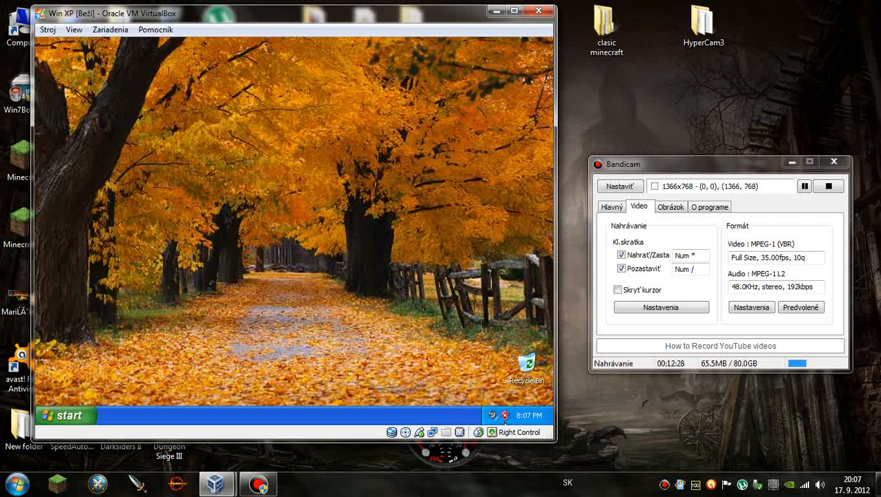
left_click(495, 417)
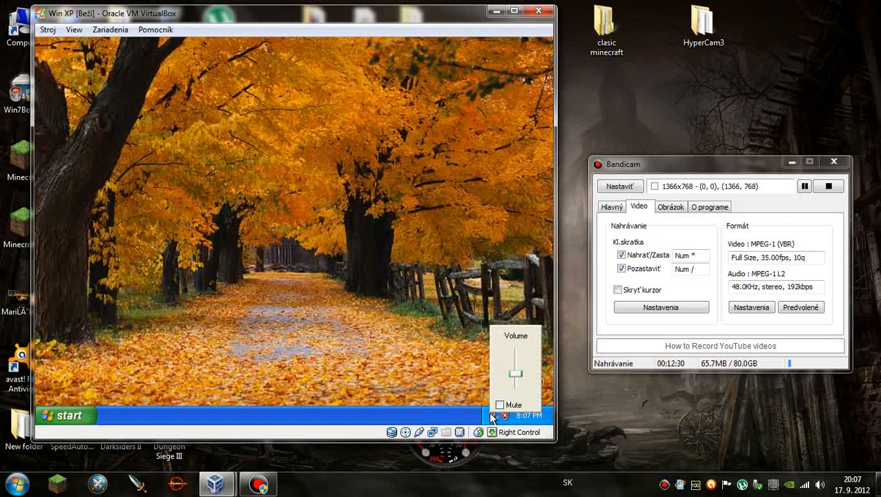
left_click(368, 315)
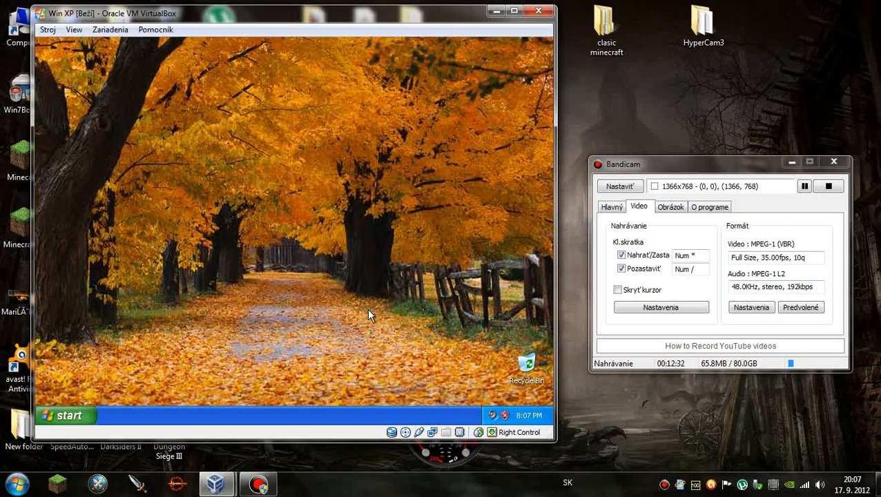